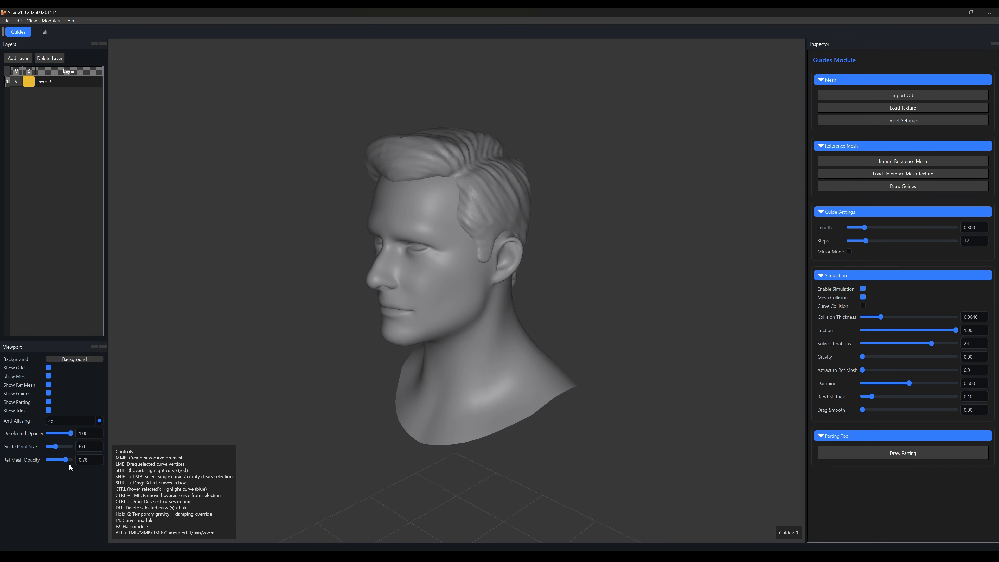
# Create a guide curve at the hairline near the side parting and bend it across the top of the head
pyautogui.keyDown('alt'); pyautogui.moveTo(488, 310); pyautogui.dragTo(511, 200); pyautogui.keyUp('alt')
pyautogui.middleClick(495, 192)
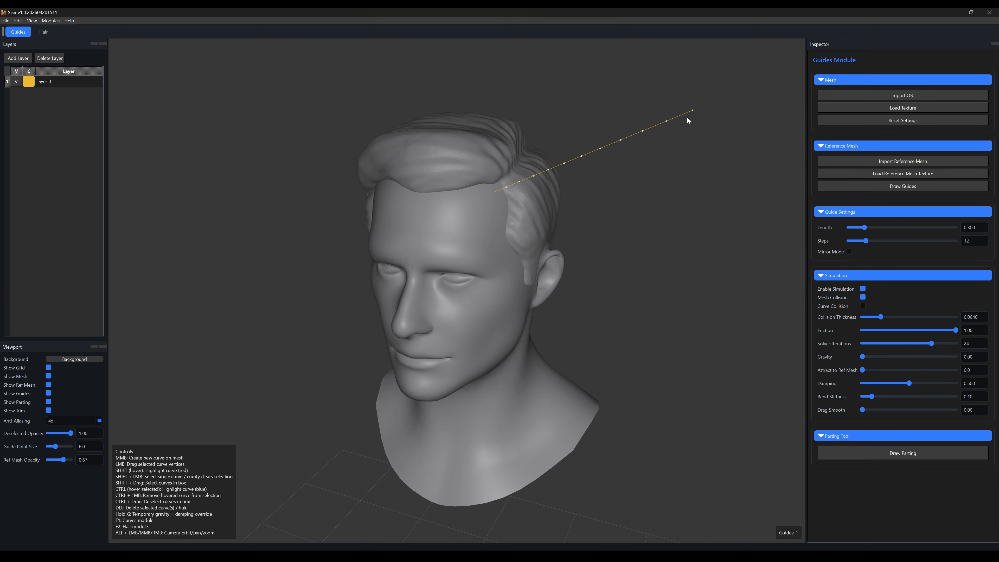
pyautogui.moveTo(687, 118); pyautogui.dragTo(496, 267)
pyautogui.moveTo(752, 327); pyautogui.dragTo(433, 260)
pyautogui.keyDown('alt'); pyautogui.moveTo(433, 260); pyautogui.dragTo(504, 207); pyautogui.keyUp('alt')
pyautogui.keyDown('alt'); pyautogui.moveTo(504, 207); pyautogui.dragTo(442, 142, button='right'); pyautogui.keyUp('alt')
pyautogui.moveTo(394, 138); pyautogui.dragTo(393, 223)
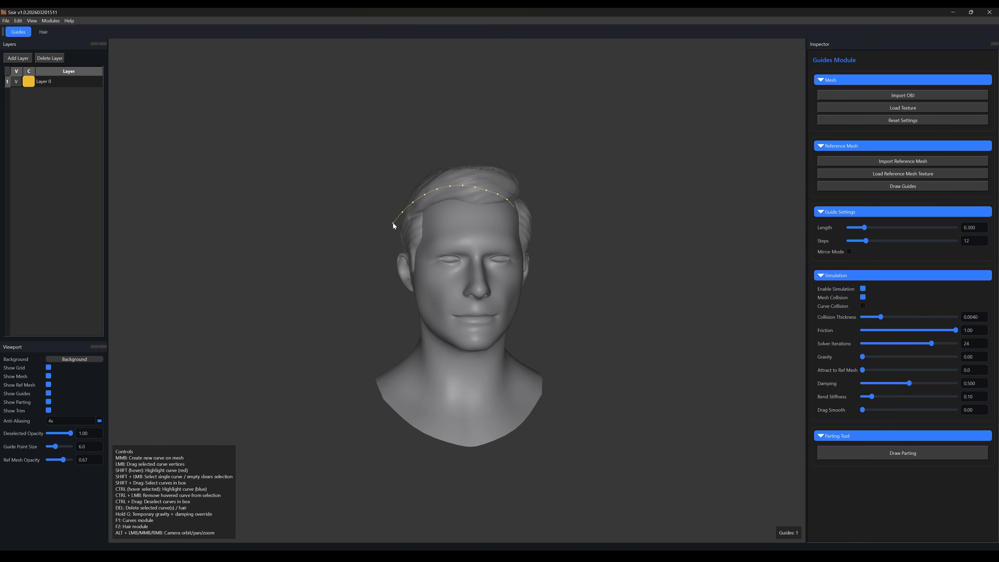
pyautogui.moveTo(499, 194); pyautogui.dragTo(501, 174)
pyautogui.moveTo(406, 203); pyautogui.dragTo(506, 170)
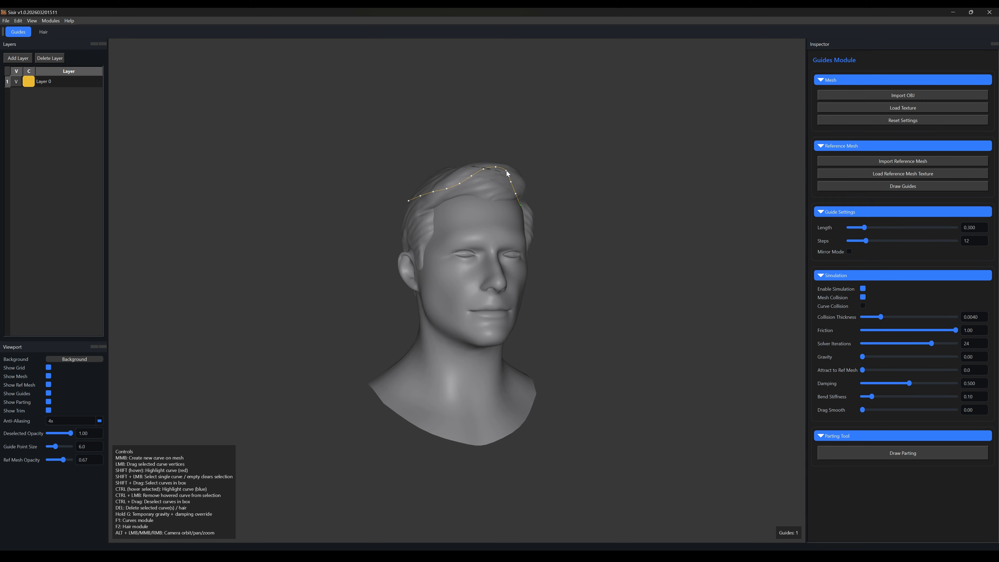
pyautogui.moveTo(406, 199); pyautogui.dragTo(485, 269)
# Delete the hand-shaped guide curve from the head
pyautogui.press('shift')
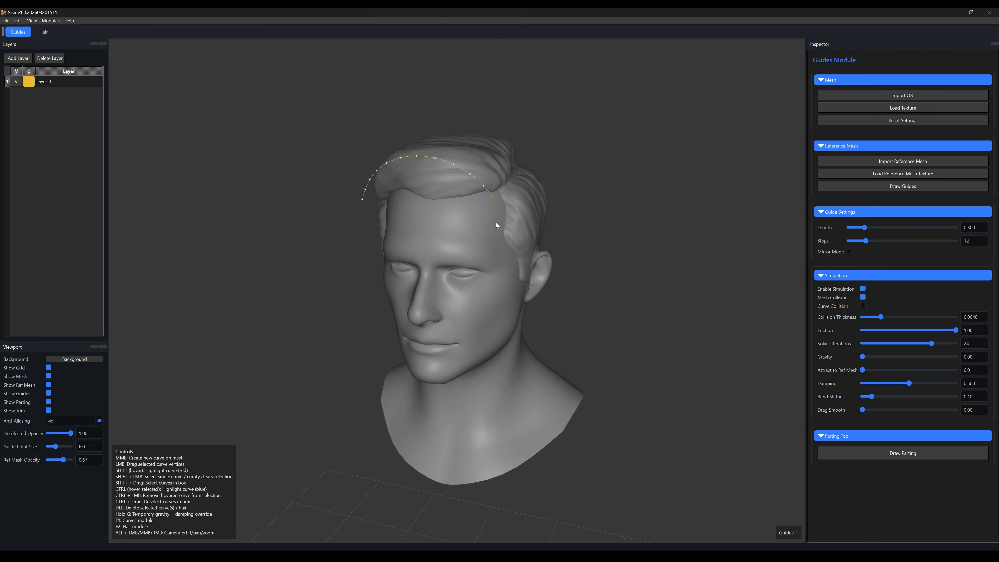
pyautogui.press('Delete')
pyautogui.keyDown('alt'); pyautogui.moveTo(783, 212); pyautogui.dragTo(786, 256); pyautogui.keyUp('alt')
# Draw eight guides on the reference mesh, following the top hair from the side parting over the head, front to back
pyautogui.click(888, 189)
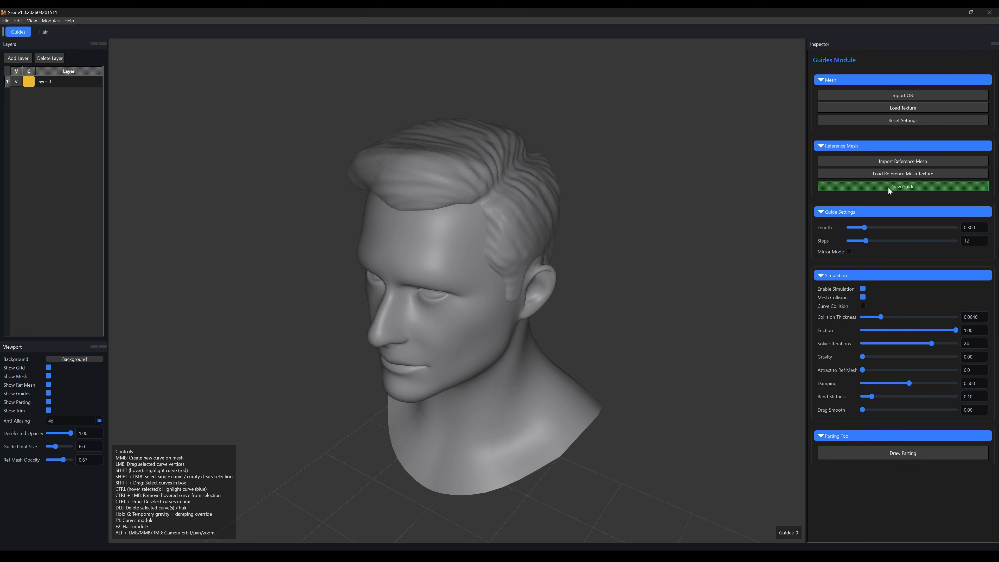
pyautogui.keyDown('alt'); pyautogui.moveTo(626, 288); pyautogui.dragTo(619, 274, button='right'); pyautogui.keyUp('alt')
pyautogui.keyDown('alt'); pyautogui.moveTo(545, 232); pyautogui.dragTo(547, 284, button='middle'); pyautogui.keyUp('alt')
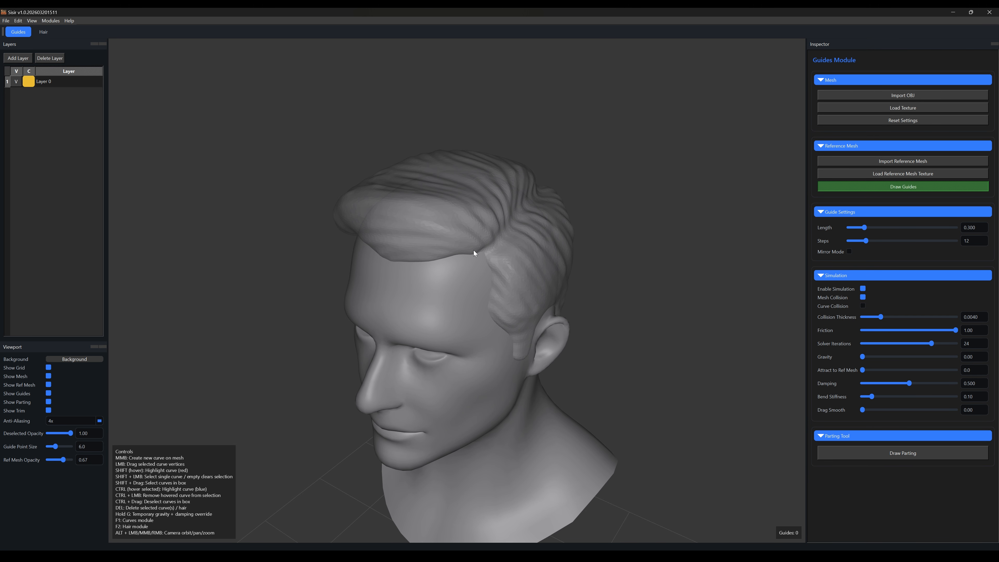
pyautogui.keyDown('alt'); pyautogui.moveTo(527, 282); pyautogui.dragTo(476, 284); pyautogui.keyUp('alt')
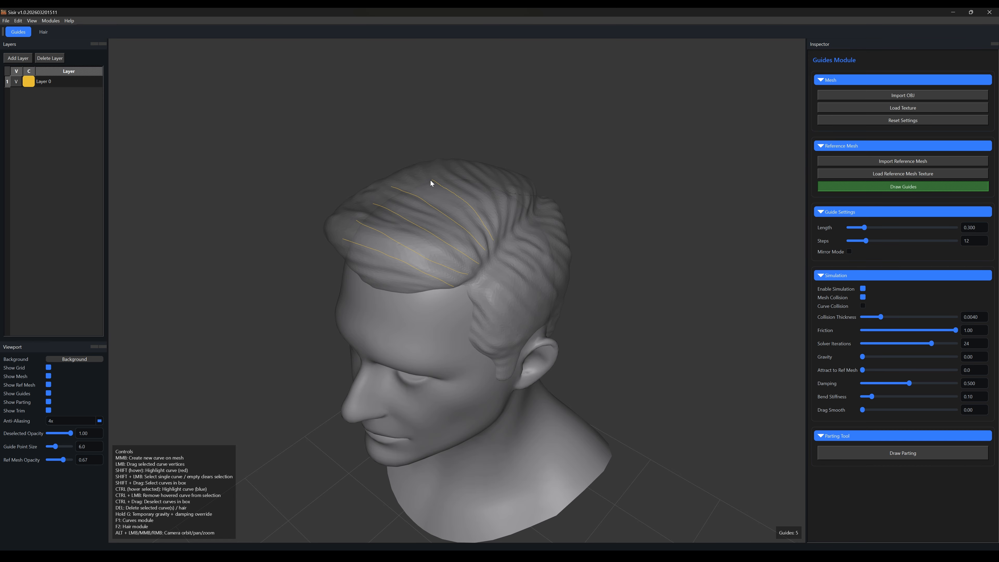
pyautogui.keyDown('alt'); pyautogui.moveTo(508, 227); pyautogui.dragTo(491, 301); pyautogui.keyUp('alt')
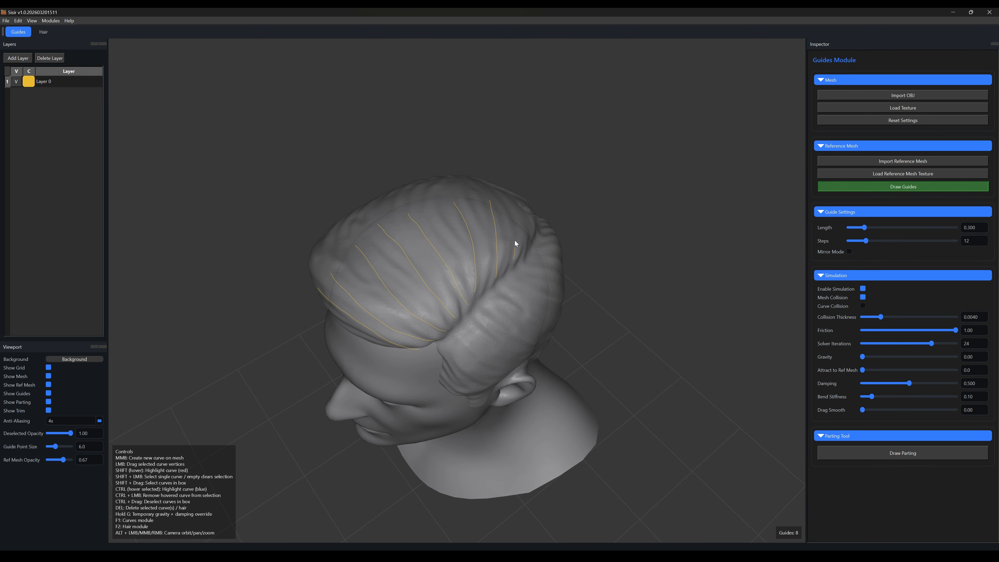
pyautogui.keyDown('alt'); pyautogui.moveTo(520, 224); pyautogui.dragTo(504, 212); pyautogui.keyUp('alt')
pyautogui.keyDown('alt'); pyautogui.moveTo(510, 158); pyautogui.dragTo(541, 190); pyautogui.keyUp('alt')
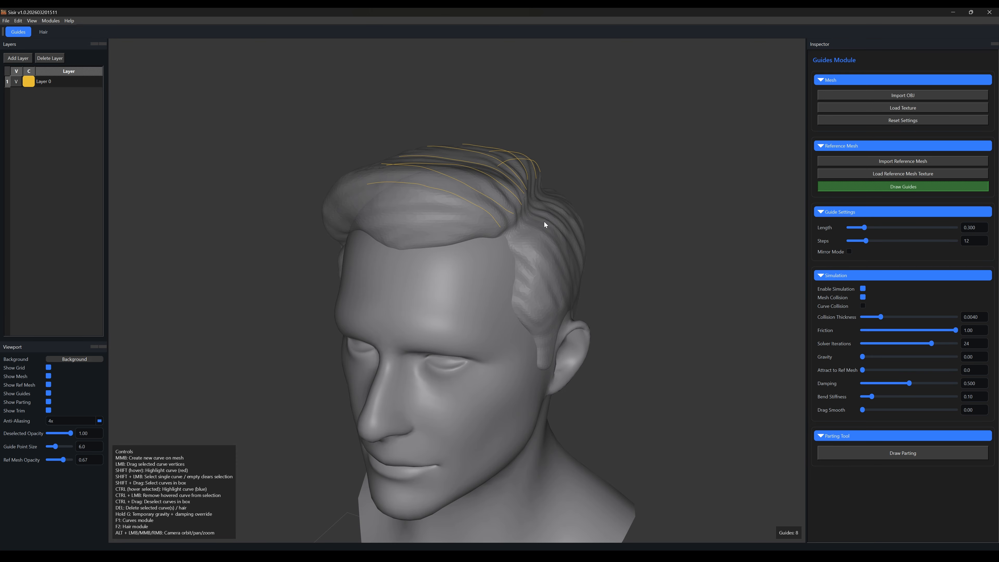
# Lower the reference mesh opacity to 0.31 and turn off guide drawing
pyautogui.keyDown('alt'); pyautogui.moveTo(545, 221); pyautogui.dragTo(479, 222); pyautogui.keyUp('alt')
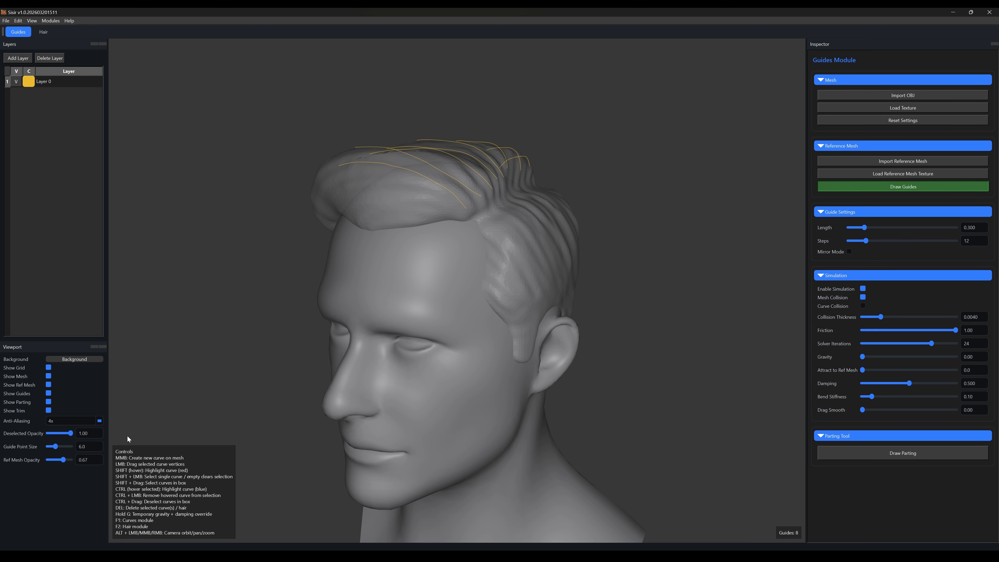
pyautogui.moveTo(67, 462); pyautogui.dragTo(47, 459)
pyautogui.keyDown('alt'); pyautogui.moveTo(484, 291); pyautogui.dragTo(497, 307); pyautogui.keyUp('alt')
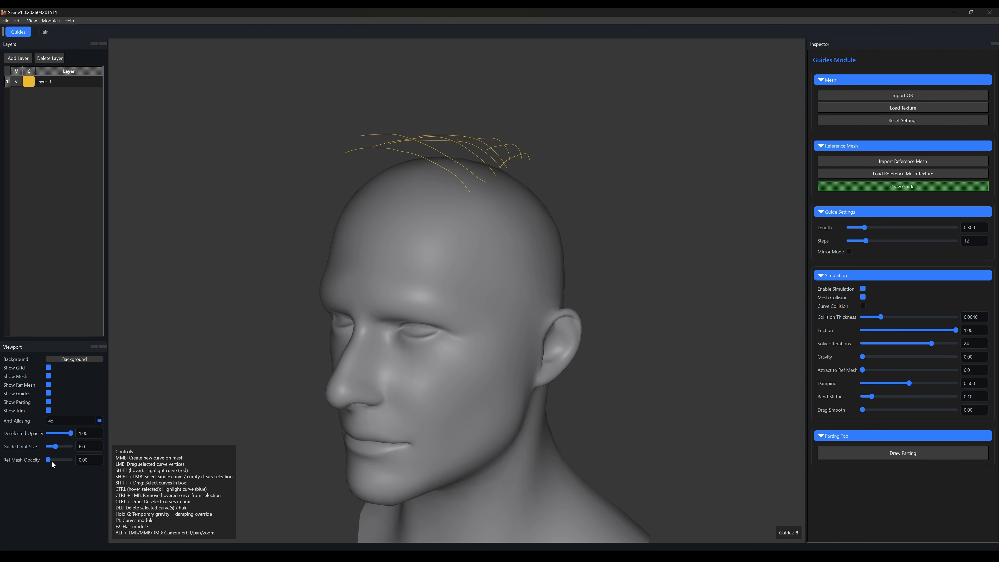
pyautogui.moveTo(49, 464); pyautogui.dragTo(57, 465)
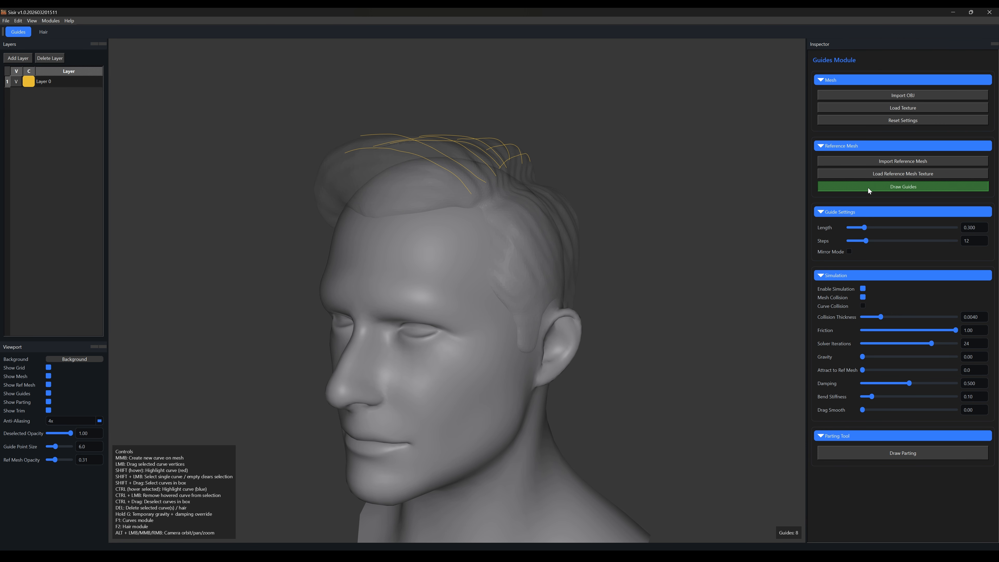
pyautogui.click(880, 186)
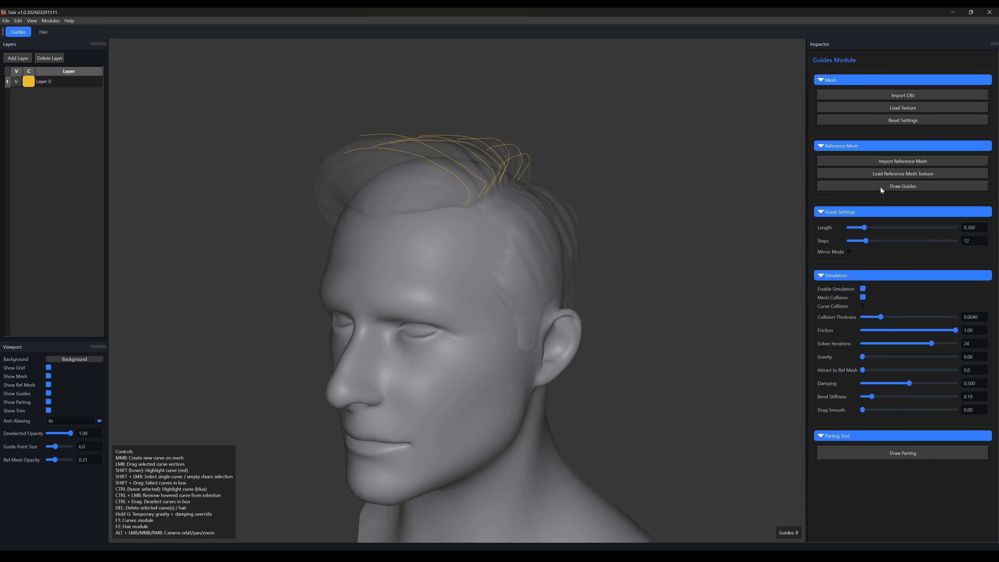
# Select all the top guides, adjust their shape over the reference hair, and clear the selection
pyautogui.keyDown('alt'); pyautogui.moveTo(544, 226); pyautogui.dragTo(458, 158); pyautogui.keyUp('alt')
pyautogui.keyDown('shift'); pyautogui.moveTo(456, 109); pyautogui.dragTo(590, 223); pyautogui.keyUp('shift')
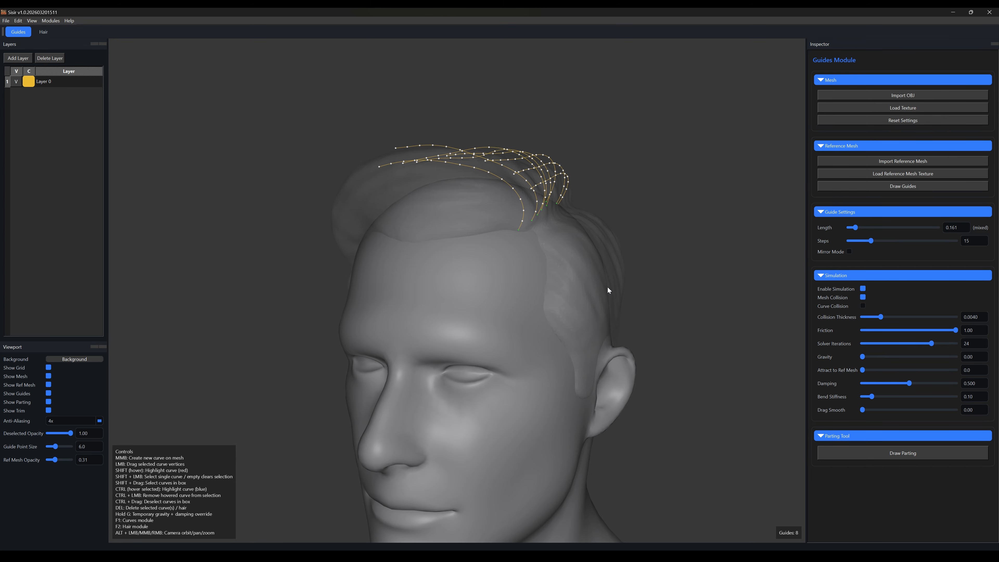
pyautogui.moveTo(608, 287)
pyautogui.keyDown('alt'); pyautogui.mouseDown()
pyautogui.moveTo(590, 273)
pyautogui.moveTo(417, 285)
pyautogui.moveTo(667, 270)
pyautogui.moveTo(608, 270)
pyautogui.mouseUp(); pyautogui.keyUp('alt')
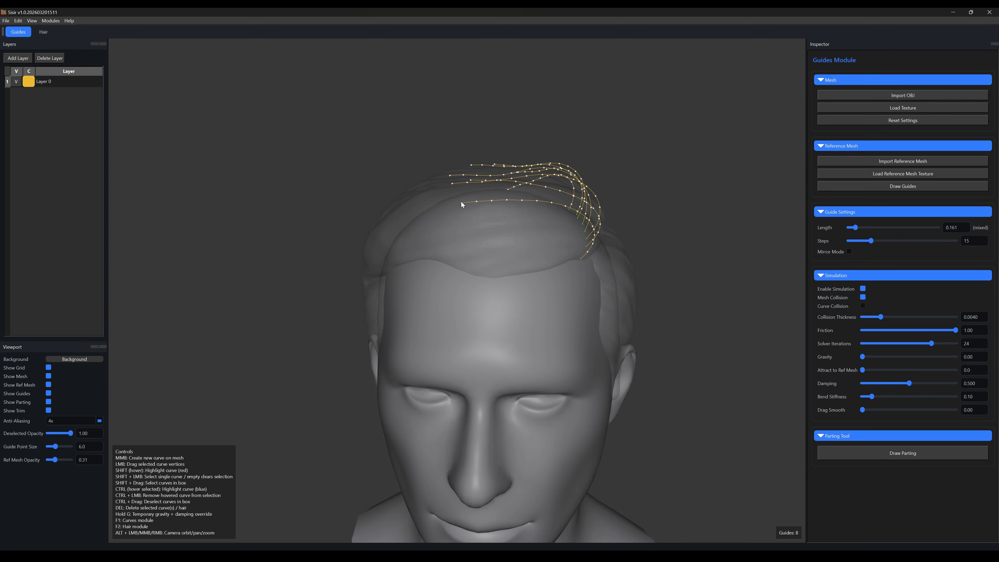
pyautogui.keyDown('alt'); pyautogui.moveTo(453, 183); pyautogui.dragTo(518, 229); pyautogui.keyUp('alt')
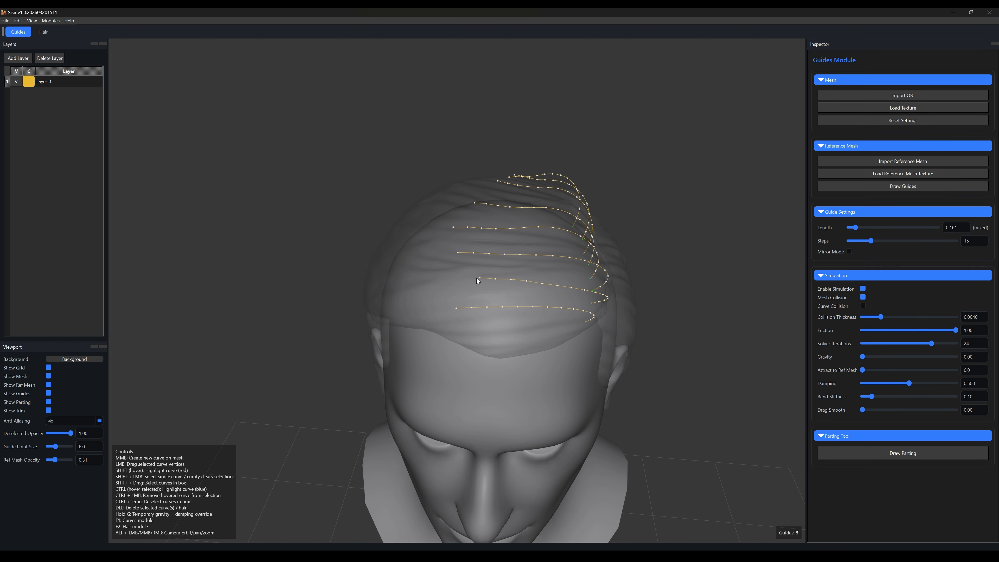
pyautogui.keyDown('alt'); pyautogui.moveTo(451, 256); pyautogui.dragTo(627, 194); pyautogui.keyUp('alt')
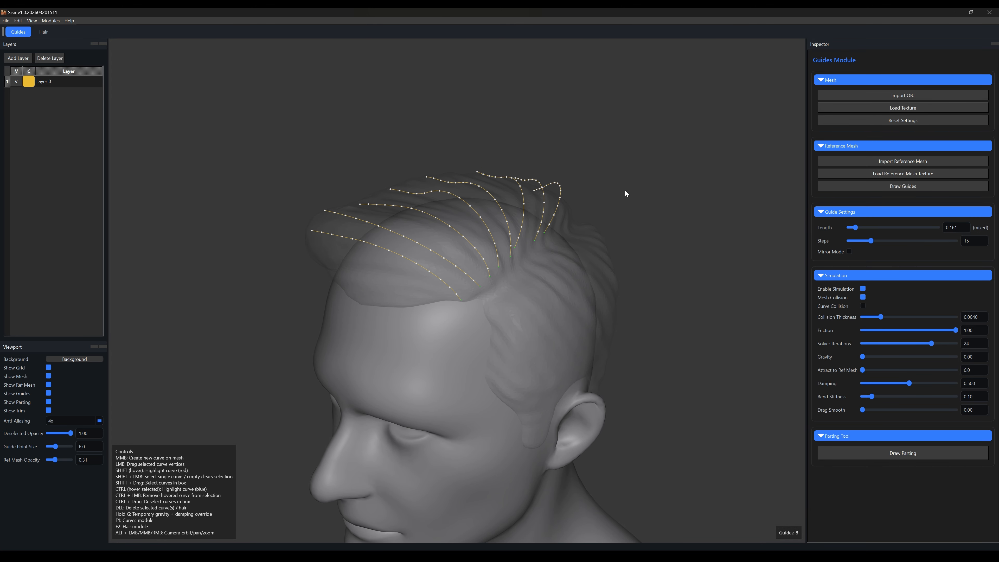
pyautogui.keyDown('shift'); pyautogui.click(626, 194); pyautogui.keyUp('shift')
# Select two middle guides on top of the head, reshape them against the reference hair, and deselect them
pyautogui.keyDown('alt'); pyautogui.moveTo(582, 301); pyautogui.dragTo(618, 273); pyautogui.keyUp('alt')
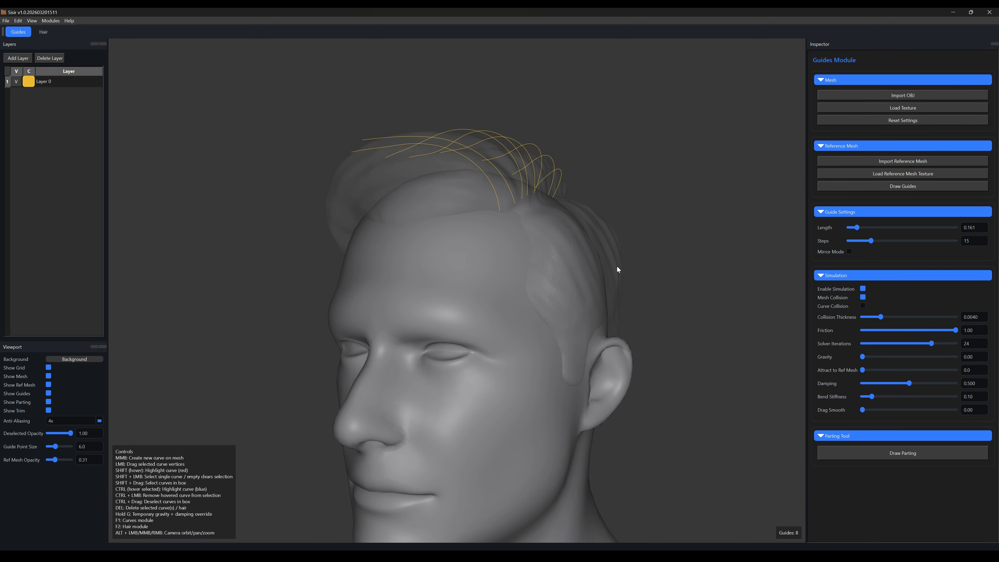
pyautogui.keyDown('alt'); pyautogui.moveTo(569, 263); pyautogui.dragTo(595, 319, button='right'); pyautogui.keyUp('alt')
pyautogui.keyDown('alt'); pyautogui.moveTo(596, 319); pyautogui.dragTo(462, 170); pyautogui.keyUp('alt')
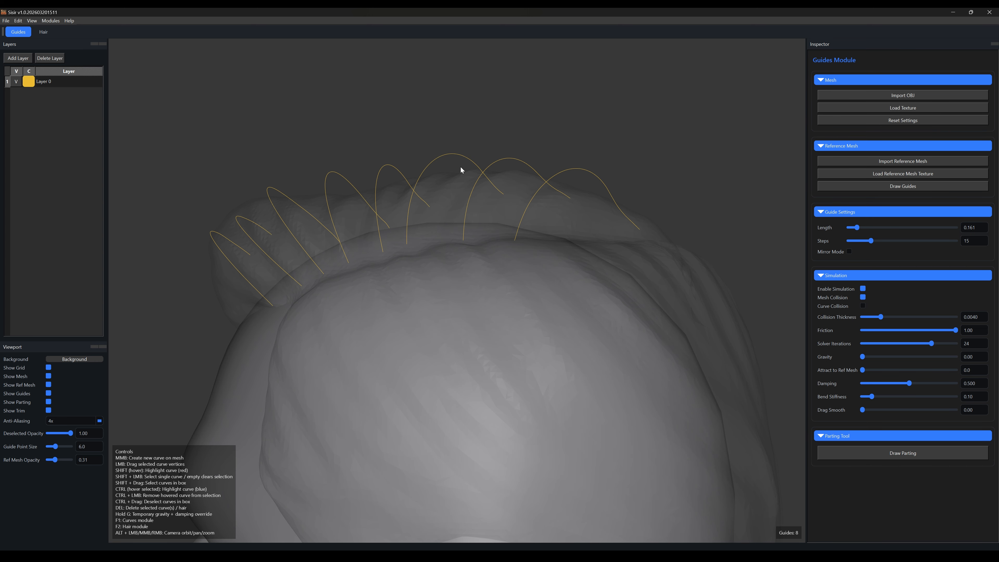
pyautogui.keyDown('alt'); pyautogui.moveTo(494, 251); pyautogui.dragTo(475, 249); pyautogui.keyUp('alt')
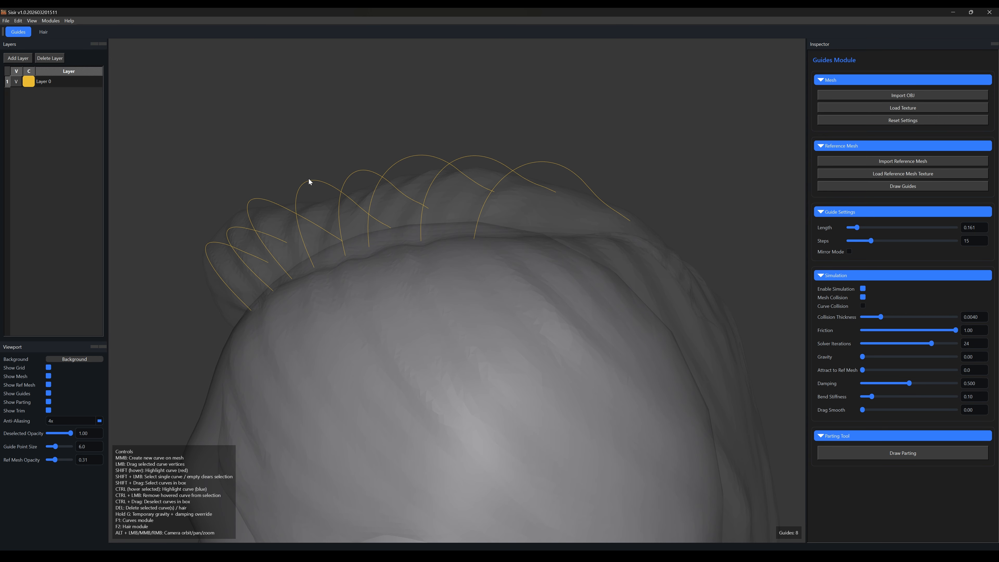
pyautogui.keyDown('alt'); pyautogui.moveTo(425, 238); pyautogui.dragTo(422, 253); pyautogui.keyUp('alt')
pyautogui.keyDown('alt'); pyautogui.moveTo(438, 193); pyautogui.dragTo(472, 245); pyautogui.keyUp('alt')
pyautogui.keyDown('shift'); pyautogui.moveTo(335, 84); pyautogui.dragTo(556, 226); pyautogui.keyUp('shift')
pyautogui.keyDown('alt'); pyautogui.moveTo(421, 125); pyautogui.dragTo(489, 140); pyautogui.keyUp('alt')
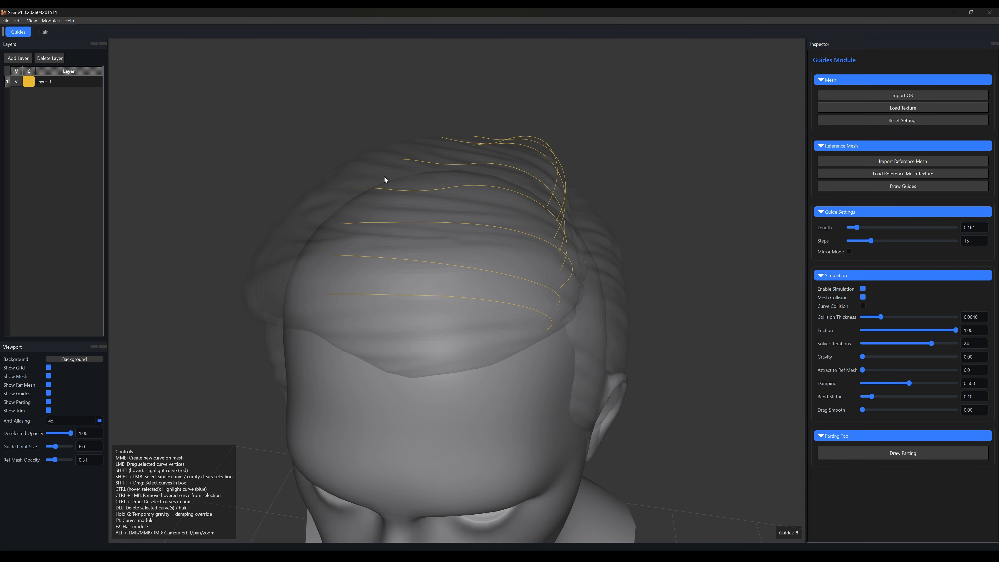
pyautogui.keyDown('alt'); pyautogui.moveTo(384, 195); pyautogui.dragTo(358, 173); pyautogui.keyUp('alt')
pyautogui.moveTo(509, 165); pyautogui.dragTo(439, 156)
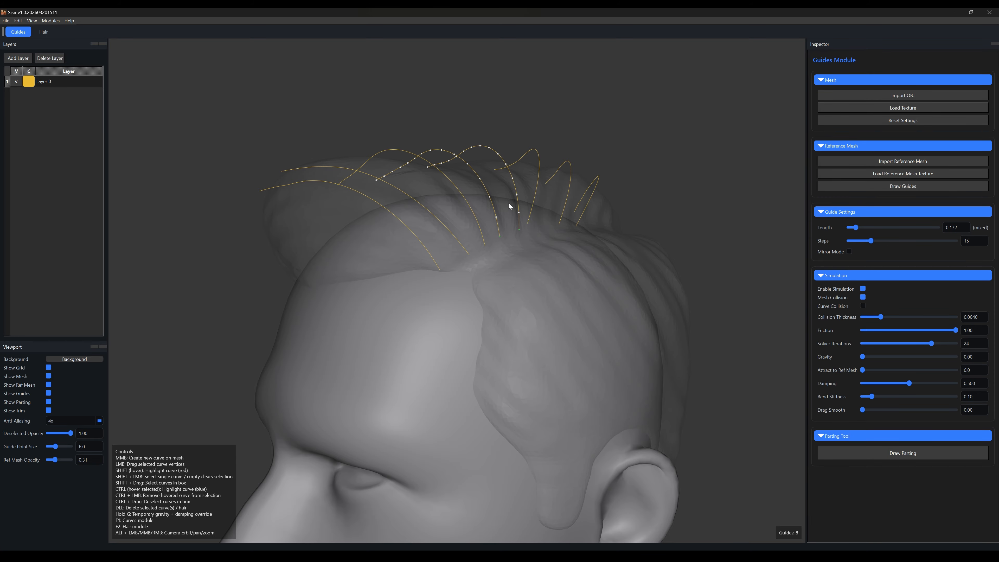
pyautogui.keyDown('shift'); pyautogui.click(530, 72); pyautogui.keyUp('shift')
# Select all the top guides and set Attract to Ref Mesh to 51.0
pyautogui.keyDown('shift'); pyautogui.moveTo(258, 82); pyautogui.dragTo(653, 234); pyautogui.keyUp('shift')
pyautogui.moveTo(578, 331)
pyautogui.keyDown('alt'); pyautogui.mouseDown()
pyautogui.moveTo(484, 330)
pyautogui.moveTo(728, 328)
pyautogui.mouseUp(); pyautogui.keyUp('alt')
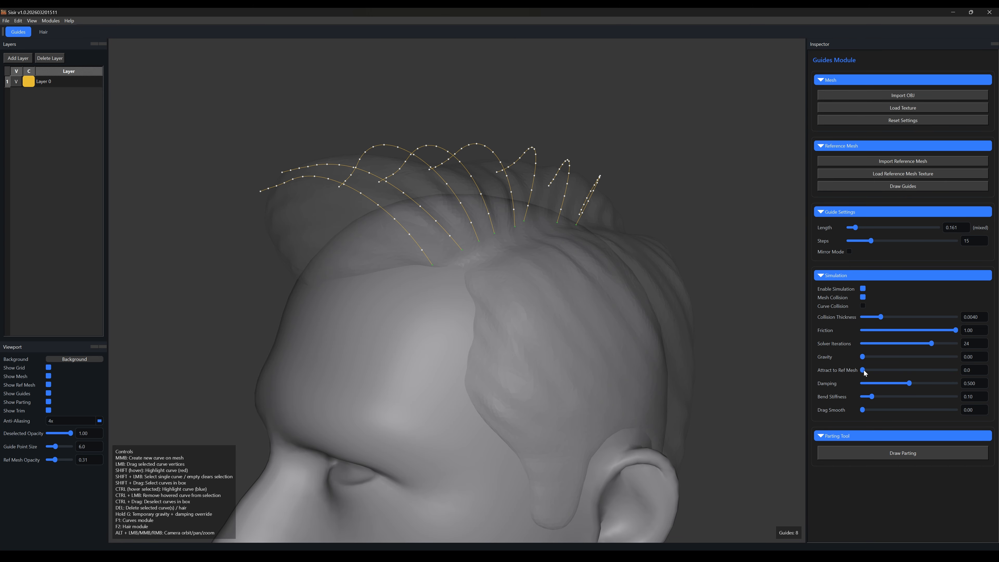
pyautogui.moveTo(863, 370); pyautogui.dragTo(911, 372)
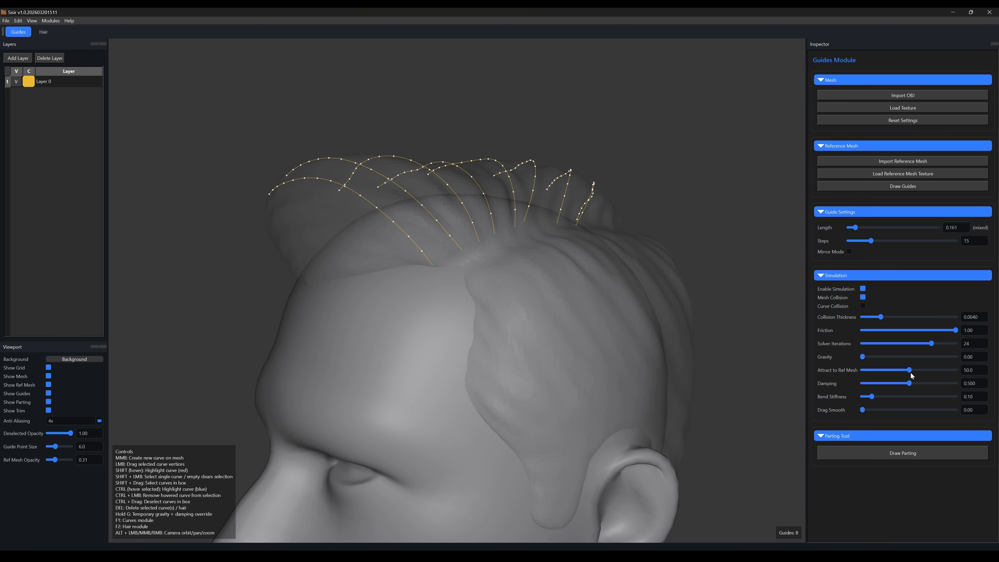
pyautogui.keyDown('alt'); pyautogui.moveTo(598, 276); pyautogui.dragTo(643, 403); pyautogui.keyUp('alt')
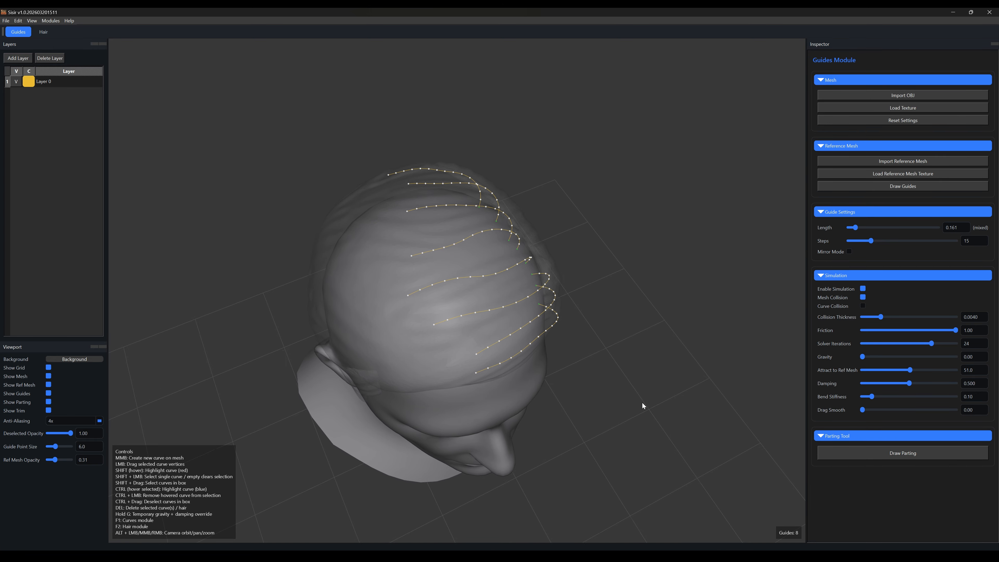
# Select only one guide near the front of the parting and comb it along the reference hair
pyautogui.keyDown('shift'); pyautogui.click(598, 359); pyautogui.keyUp('shift')
pyautogui.keyDown('alt'); pyautogui.moveTo(431, 350); pyautogui.dragTo(261, 237); pyautogui.keyUp('alt')
pyautogui.keyDown('shift'); pyautogui.click(469, 308); pyautogui.keyUp('shift')
pyautogui.moveTo(405, 240); pyautogui.dragTo(628, 235)
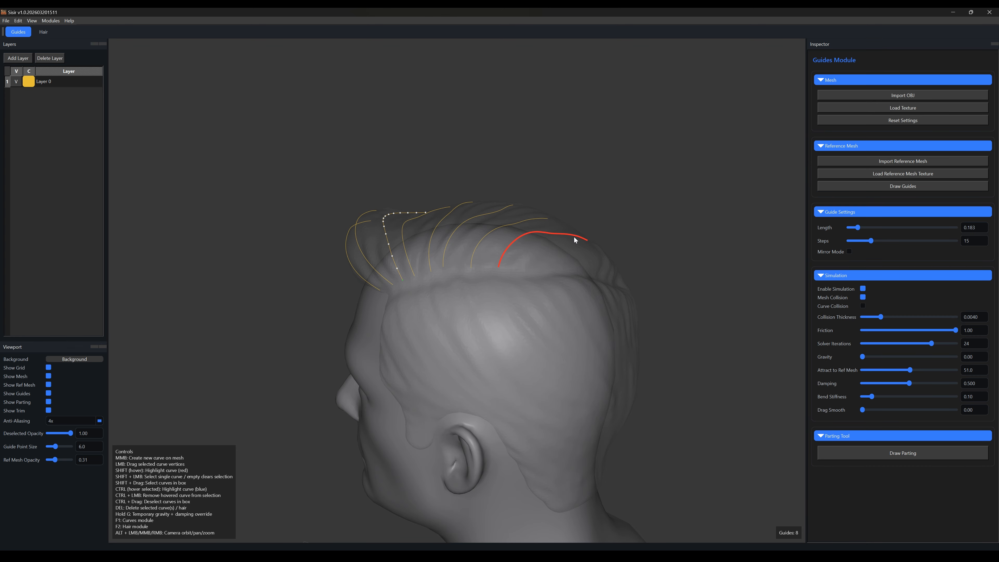
# Select the rearmost guide on its own and pull its tip to follow the reference hair at the crown
pyautogui.keyDown('shift'); pyautogui.click(576, 239); pyautogui.keyUp('shift')
pyautogui.keyDown('shift'); pyautogui.click(618, 238); pyautogui.keyUp('shift')
pyautogui.keyDown('shift'); pyautogui.click(581, 239); pyautogui.keyUp('shift')
pyautogui.moveTo(588, 240); pyautogui.dragTo(583, 203)
pyautogui.keyDown('alt'); pyautogui.moveTo(680, 235); pyautogui.dragTo(483, 326); pyautogui.keyUp('alt')
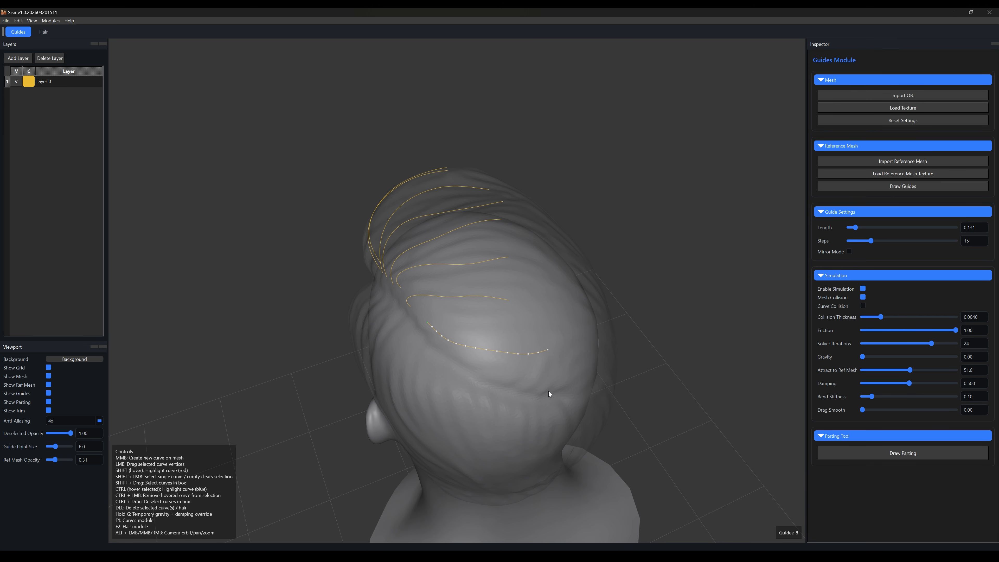
pyautogui.keyDown('alt'); pyautogui.moveTo(549, 396); pyautogui.dragTo(675, 203); pyautogui.keyUp('alt')
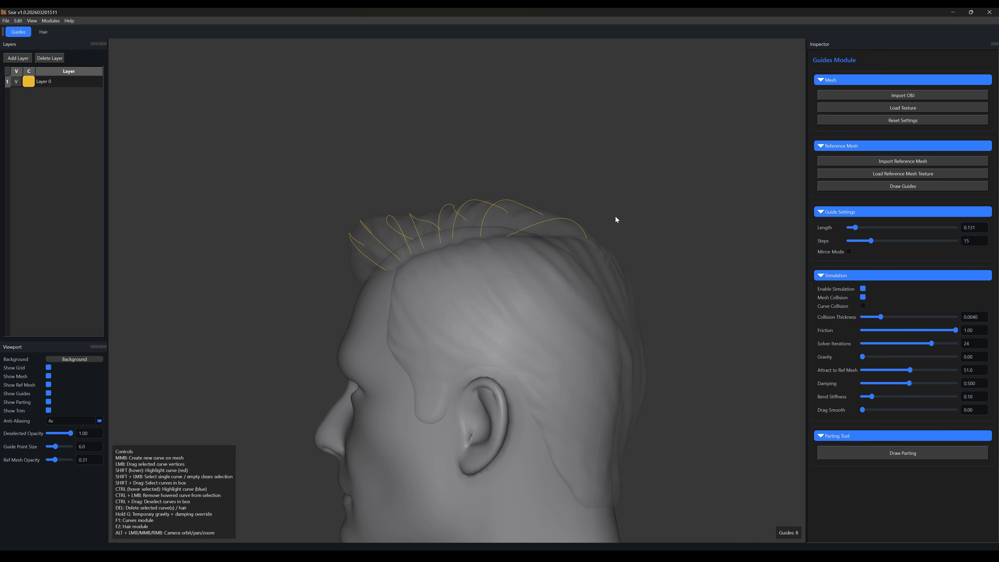
# Add a new guide layer and draw two guides on the side hair, running back from the front of the parting
pyautogui.keyDown('alt'); pyautogui.moveTo(616, 219); pyautogui.dragTo(801, 389); pyautogui.keyUp('alt')
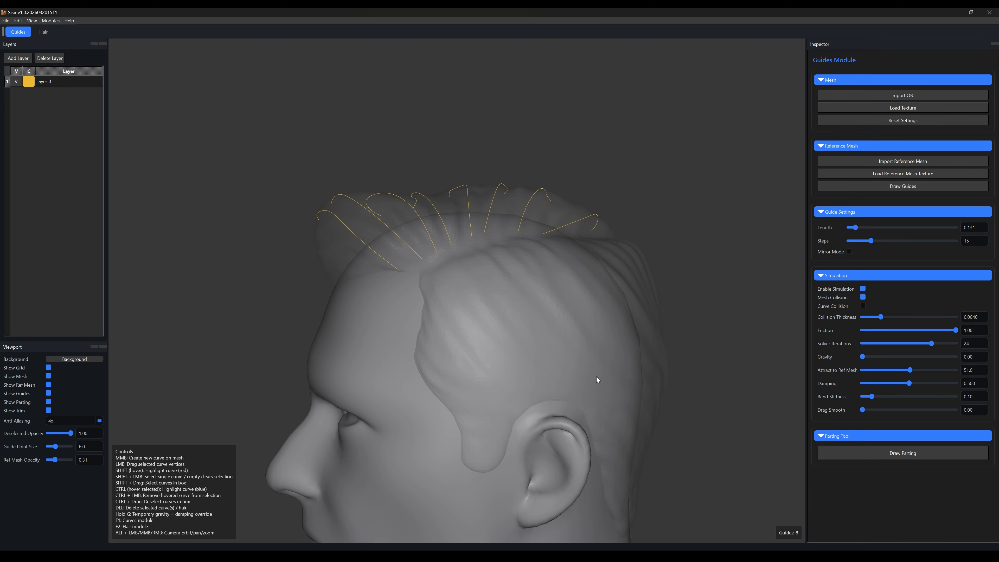
pyautogui.moveTo(597, 377)
pyautogui.keyDown('alt'); pyautogui.mouseDown()
pyautogui.moveTo(642, 354)
pyautogui.moveTo(582, 375)
pyautogui.mouseUp(); pyautogui.keyUp('alt')
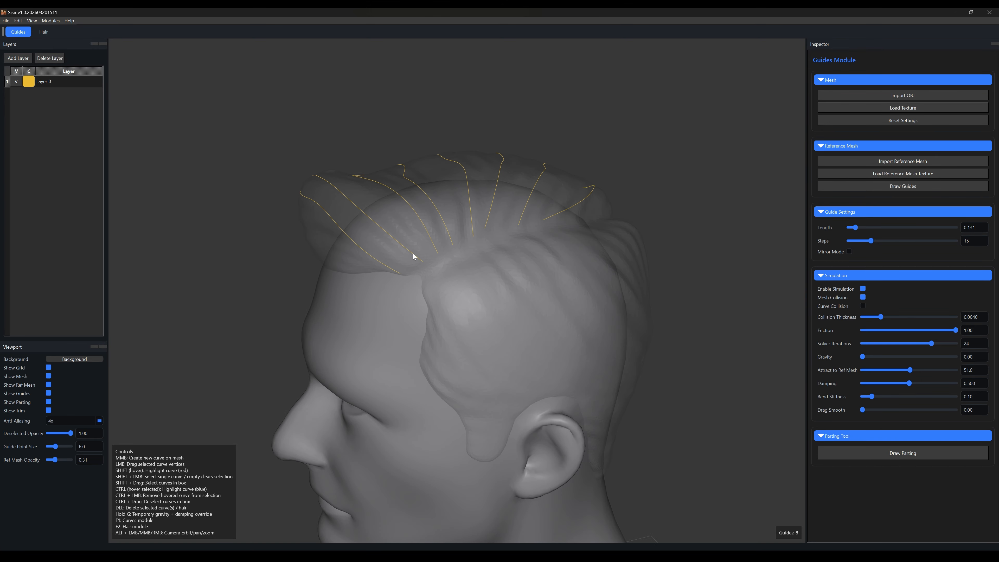
pyautogui.click(18, 58)
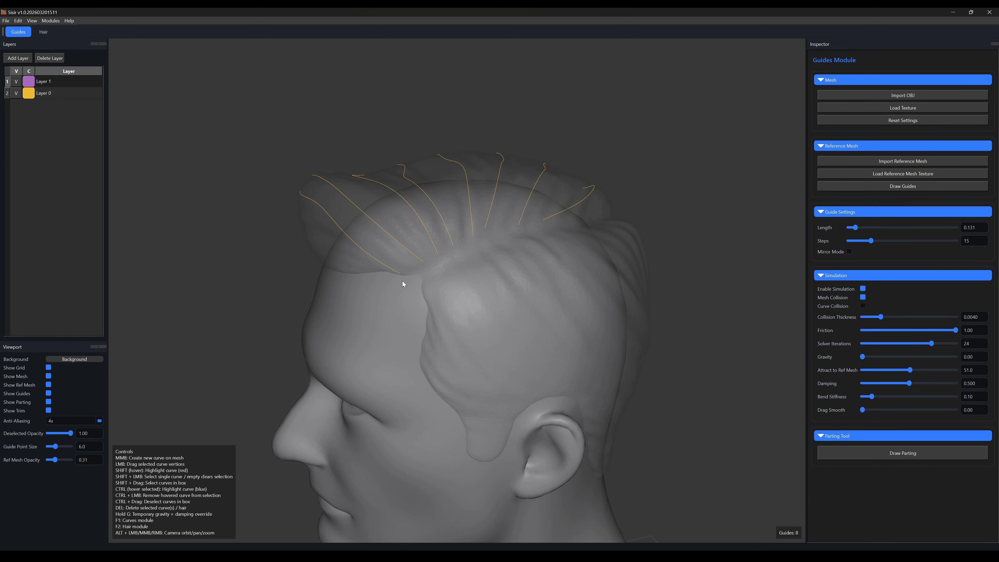
pyautogui.keyDown('alt'); pyautogui.moveTo(402, 281); pyautogui.dragTo(472, 263); pyautogui.keyUp('alt')
pyautogui.click(893, 186)
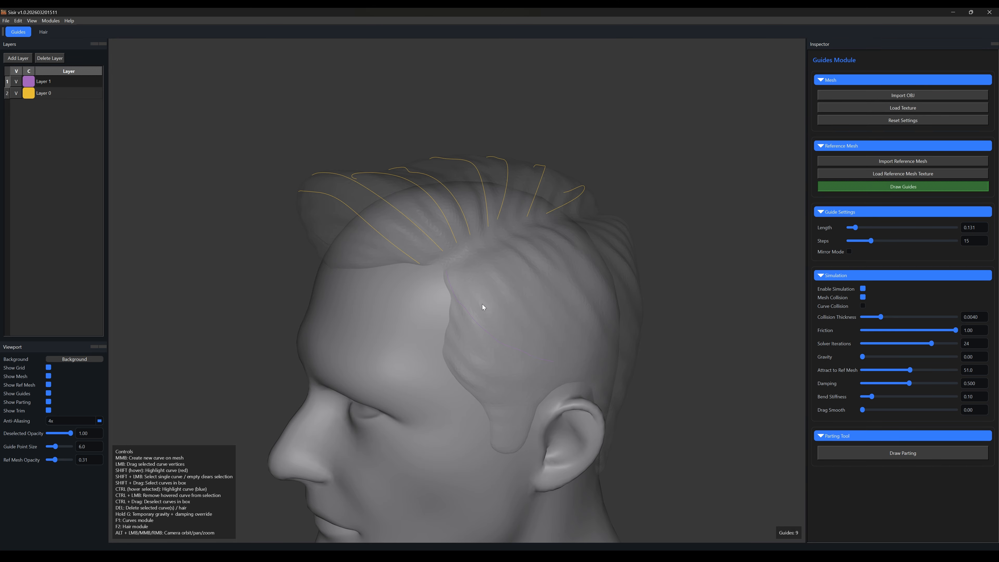
pyautogui.moveTo(458, 268); pyautogui.dragTo(502, 315)
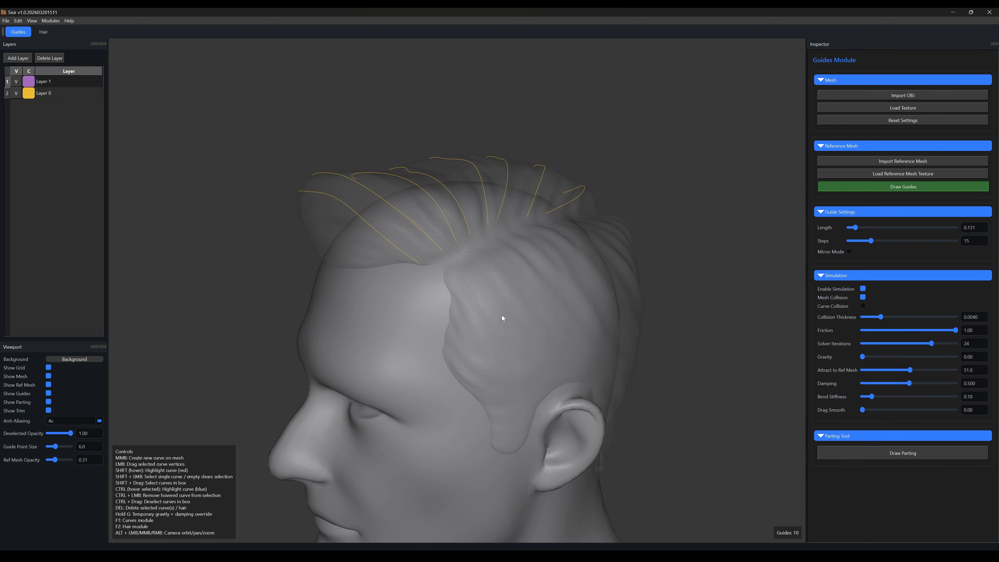
# Set the new layer's color to green #00ff7f and draw another guide on the side hair below the parting
pyautogui.click(35, 82)
pyautogui.click(467, 225)
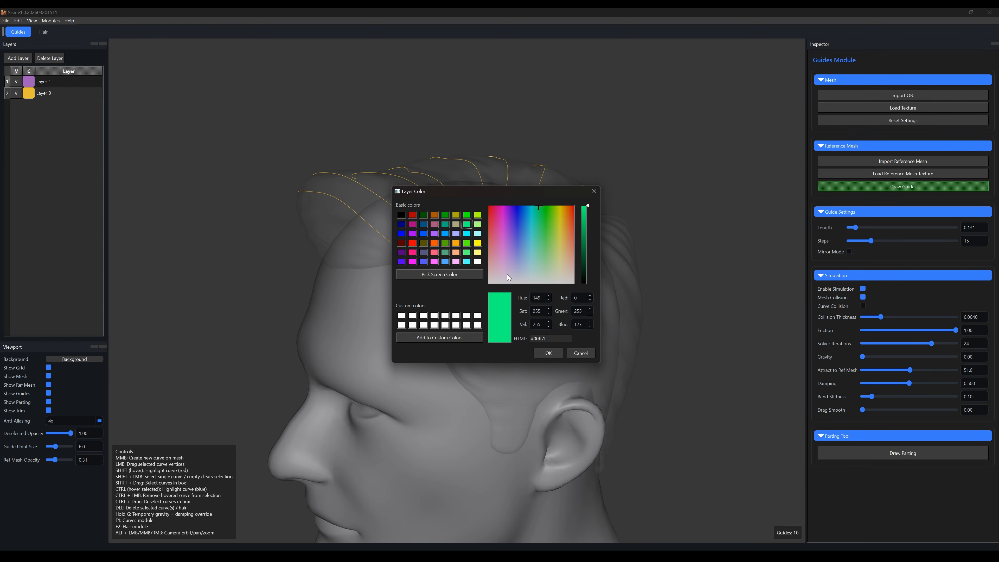
pyautogui.click(549, 353)
pyautogui.keyDown('alt'); pyautogui.moveTo(551, 355); pyautogui.dragTo(474, 297); pyautogui.keyUp('alt')
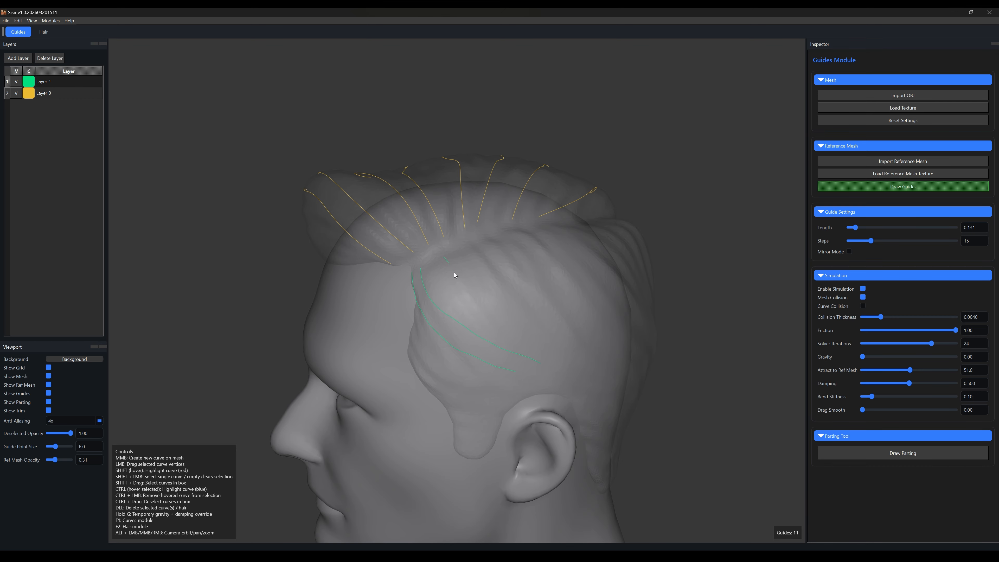
# Draw four more green guides on the side hair from the parting toward the back, and select the whole group
pyautogui.keyDown('alt'); pyautogui.moveTo(599, 345); pyautogui.dragTo(477, 274); pyautogui.keyUp('alt')
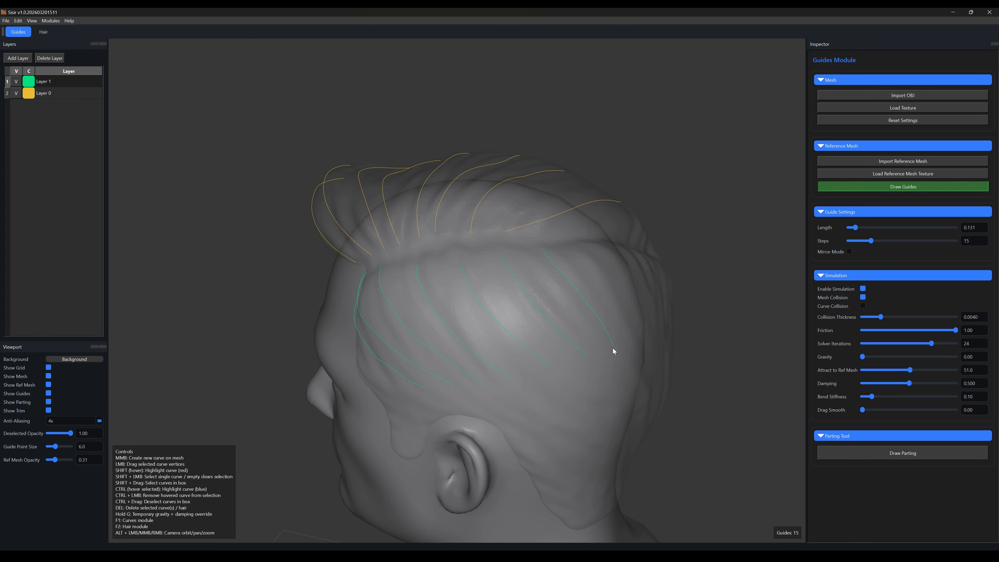
pyautogui.keyDown('alt'); pyautogui.moveTo(612, 349); pyautogui.dragTo(653, 385); pyautogui.keyUp('alt')
pyautogui.moveTo(675, 236)
pyautogui.keyDown('shift'); pyautogui.mouseDown()
pyautogui.moveTo(494, 385)
pyautogui.moveTo(705, 294)
pyautogui.moveTo(658, 307)
pyautogui.moveTo(642, 238)
pyautogui.moveTo(542, 349)
pyautogui.mouseUp(); pyautogui.keyUp('shift')
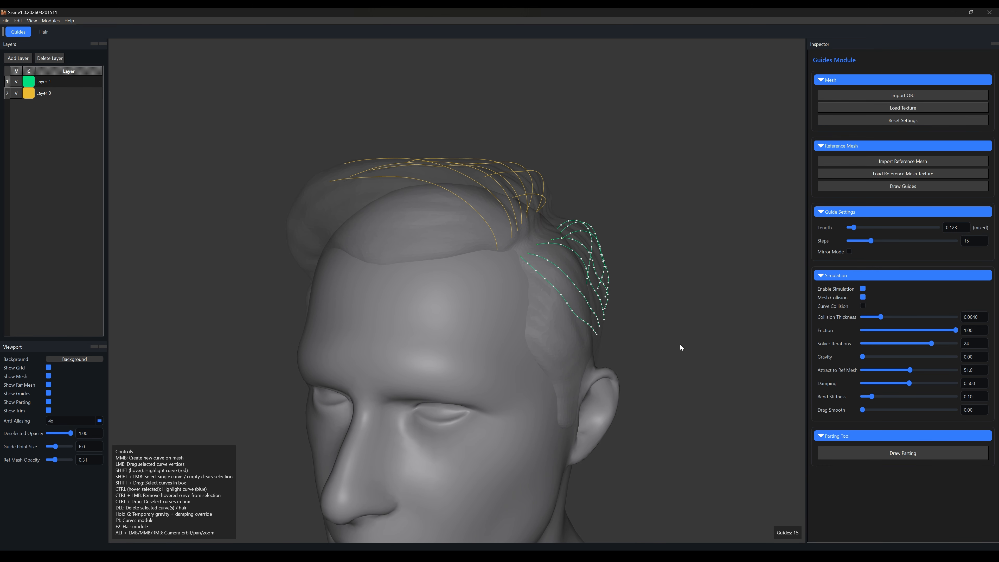
# Set the reference mesh opacity to 0.78 and inspect the guides against the sculpted hair from all sides
pyautogui.keyDown('alt'); pyautogui.moveTo(680, 346); pyautogui.dragTo(726, 332); pyautogui.keyUp('alt')
pyautogui.keyDown('alt'); pyautogui.moveTo(725, 332); pyautogui.dragTo(567, 353, button='middle'); pyautogui.keyUp('alt')
pyautogui.keyDown('alt'); pyautogui.moveTo(568, 354); pyautogui.dragTo(589, 365, button='right'); pyautogui.keyUp('alt')
pyautogui.keyDown('alt'); pyautogui.moveTo(589, 364); pyautogui.dragTo(577, 339); pyautogui.keyUp('alt')
pyautogui.moveTo(54, 460); pyautogui.dragTo(66, 460)
pyautogui.keyDown('alt'); pyautogui.moveTo(583, 450); pyautogui.dragTo(441, 248); pyautogui.keyUp('alt')
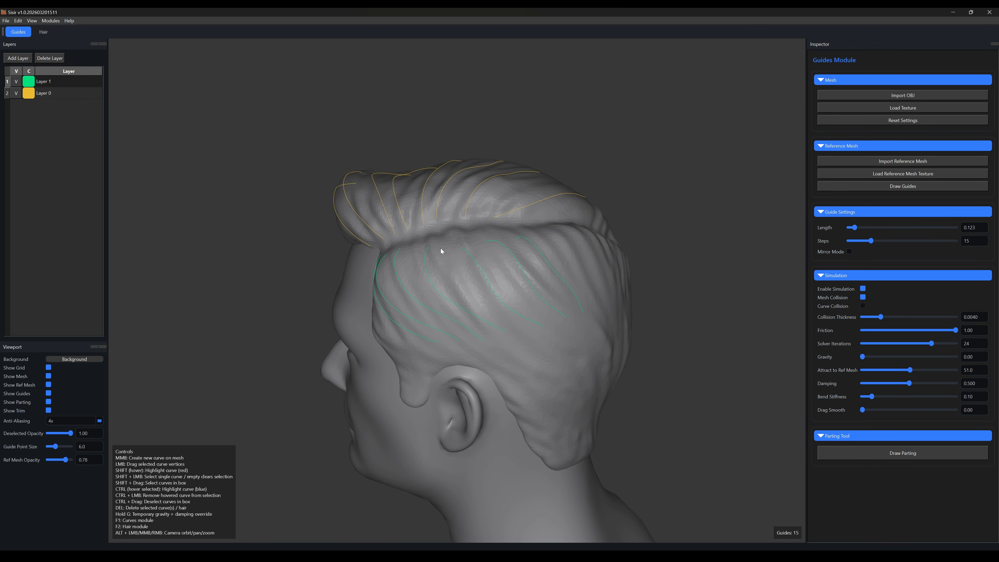
pyautogui.keyDown('alt'); pyautogui.moveTo(598, 237); pyautogui.dragTo(559, 436); pyautogui.keyUp('alt')
pyautogui.keyDown('alt'); pyautogui.moveTo(515, 409); pyautogui.dragTo(485, 342); pyautogui.keyUp('alt')
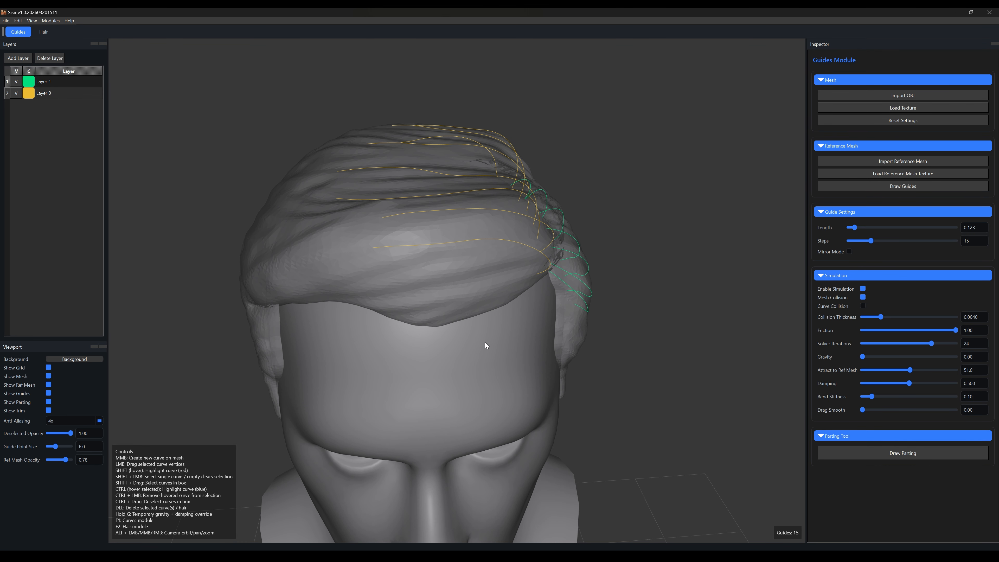
pyautogui.keyDown('alt'); pyautogui.moveTo(424, 248); pyautogui.dragTo(583, 220); pyautogui.keyUp('alt')
pyautogui.keyDown('alt'); pyautogui.moveTo(349, 314); pyautogui.dragTo(698, 209); pyautogui.keyUp('alt')
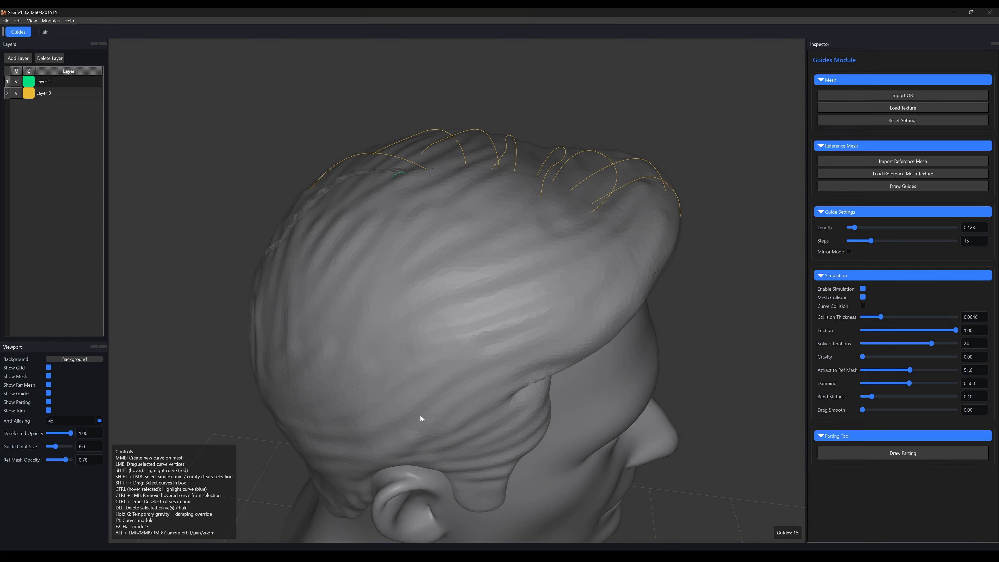
pyautogui.keyDown('alt'); pyautogui.moveTo(669, 259); pyautogui.dragTo(690, 242); pyautogui.keyUp('alt')
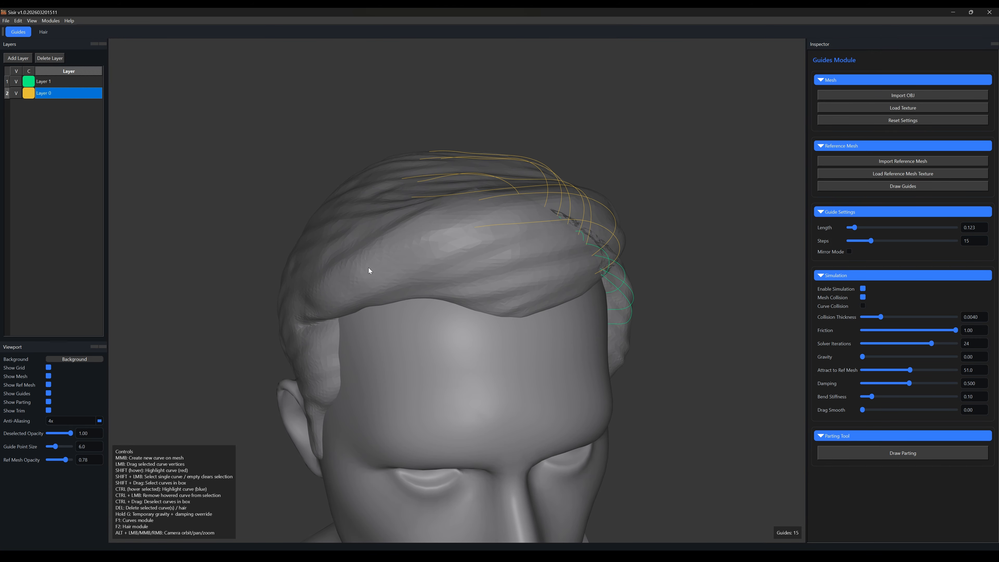
# Select the frontmost guide of Layer 0 and set its length to 0.340 so it sweeps across the fringe
pyautogui.keyDown('shift'); pyautogui.click(502, 222); pyautogui.keyUp('shift')
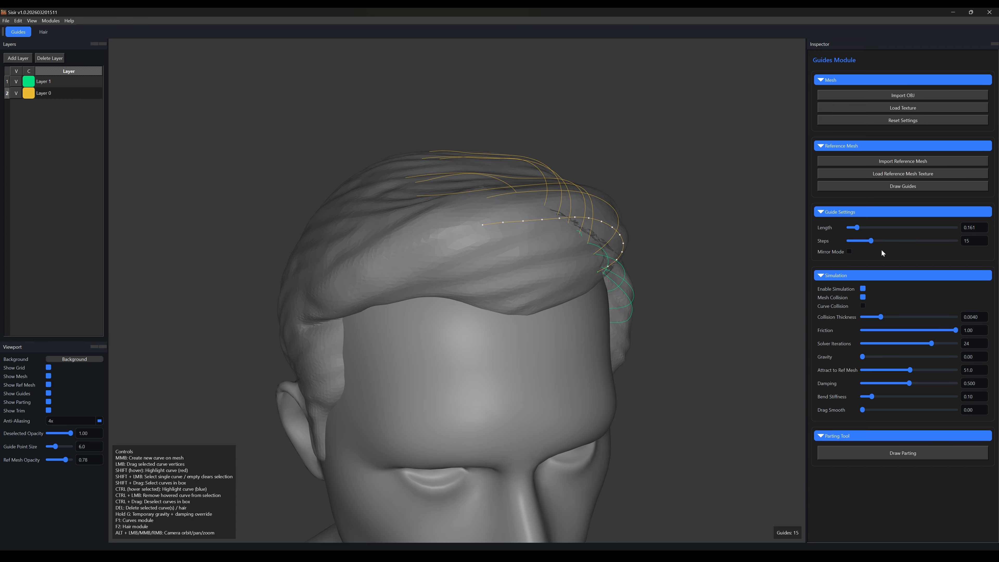
pyautogui.moveTo(857, 228); pyautogui.dragTo(868, 233)
pyautogui.keyDown('alt'); pyautogui.moveTo(656, 304); pyautogui.dragTo(647, 270); pyautogui.keyUp('alt')
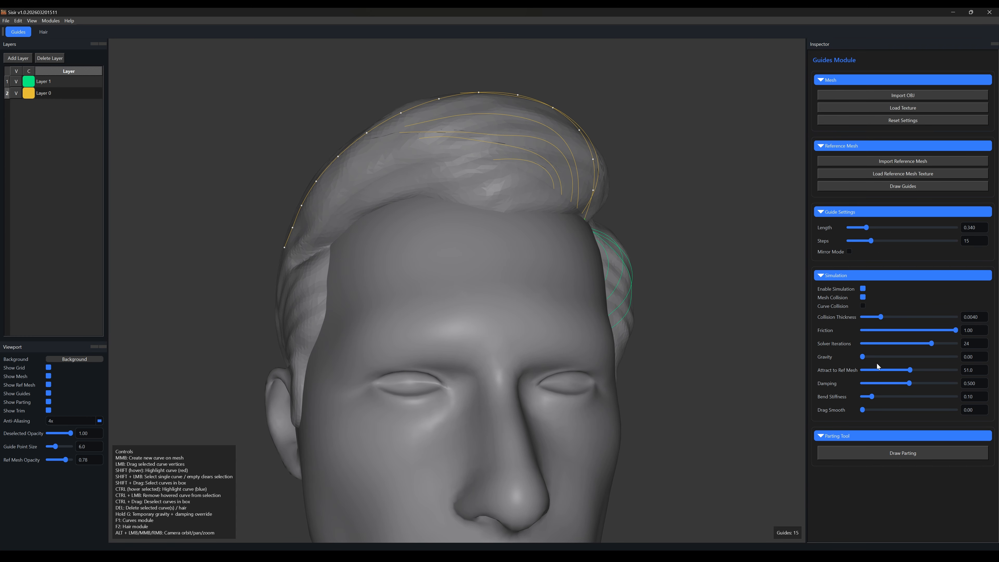
pyautogui.keyDown('alt'); pyautogui.moveTo(653, 315); pyautogui.dragTo(446, 346); pyautogui.keyUp('alt')
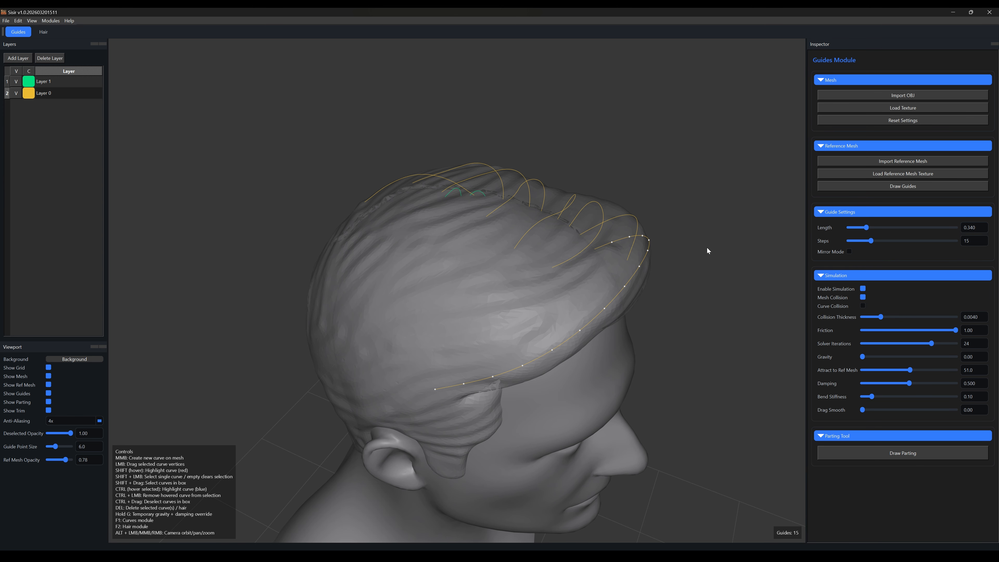
pyautogui.keyDown('alt'); pyautogui.moveTo(684, 299); pyautogui.dragTo(635, 339); pyautogui.keyUp('alt')
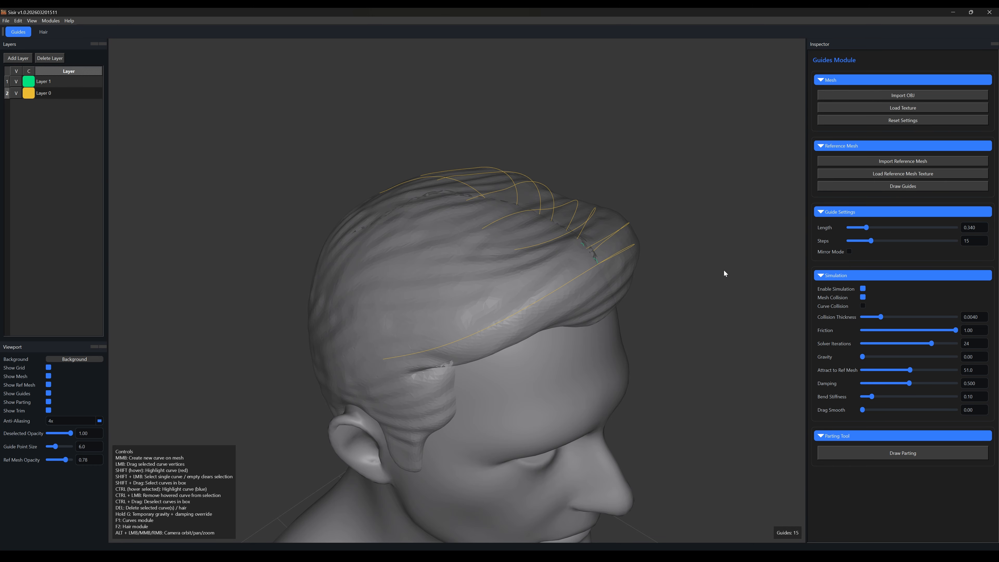
# Extend three Layer 0 guides behind the front one with Draw Guides, following the reference hair across the top toward the back
pyautogui.click(897, 188)
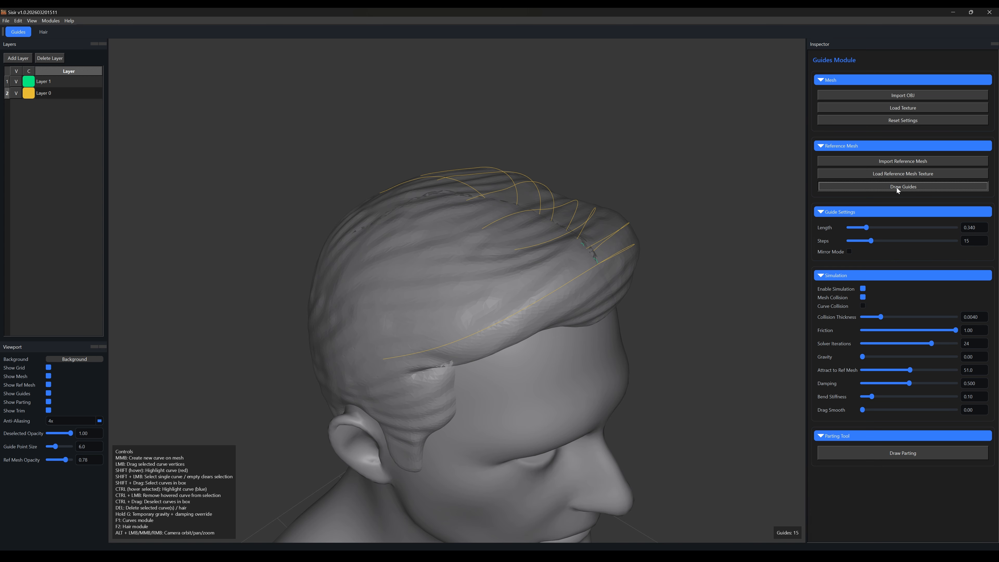
pyautogui.moveTo(664, 297)
pyautogui.keyDown('alt'); pyautogui.mouseDown()
pyautogui.moveTo(635, 327)
pyautogui.moveTo(520, 304)
pyautogui.moveTo(572, 313)
pyautogui.mouseUp(); pyautogui.keyUp('alt')
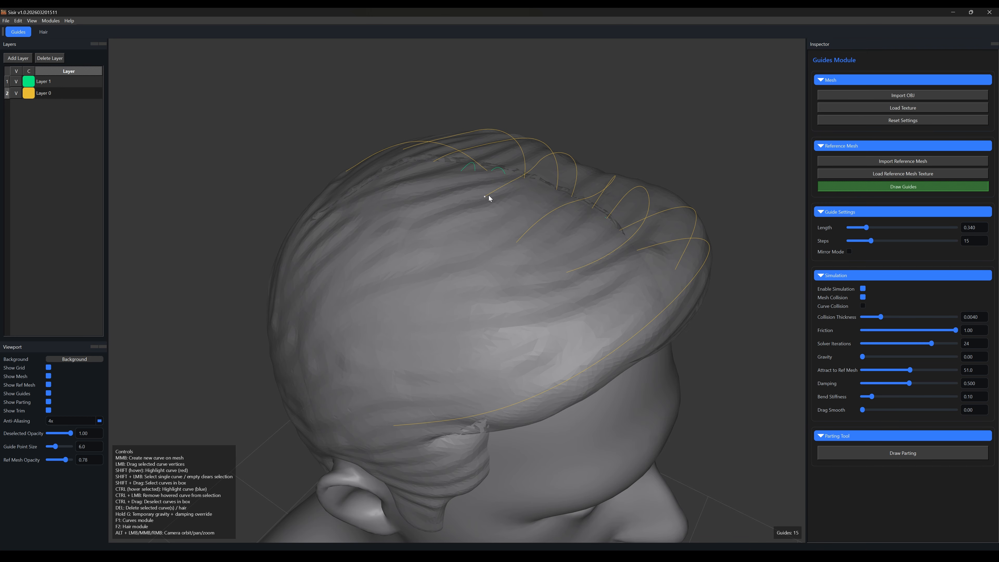
pyautogui.keyDown('alt'); pyautogui.moveTo(518, 245); pyautogui.dragTo(543, 266); pyautogui.keyUp('alt')
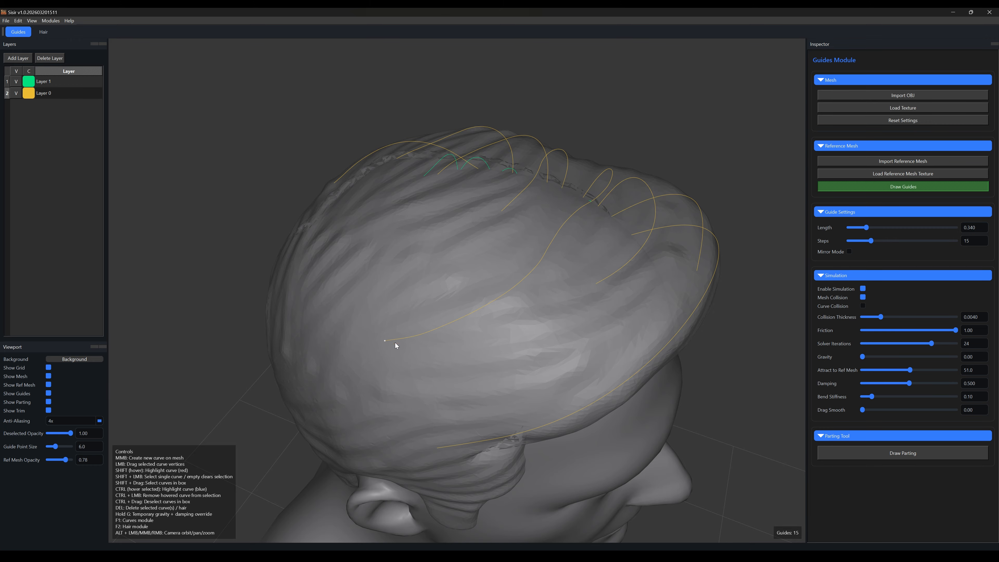
pyautogui.keyDown('alt'); pyautogui.moveTo(393, 335); pyautogui.dragTo(562, 269); pyautogui.keyUp('alt')
pyautogui.moveTo(468, 359); pyautogui.dragTo(470, 365)
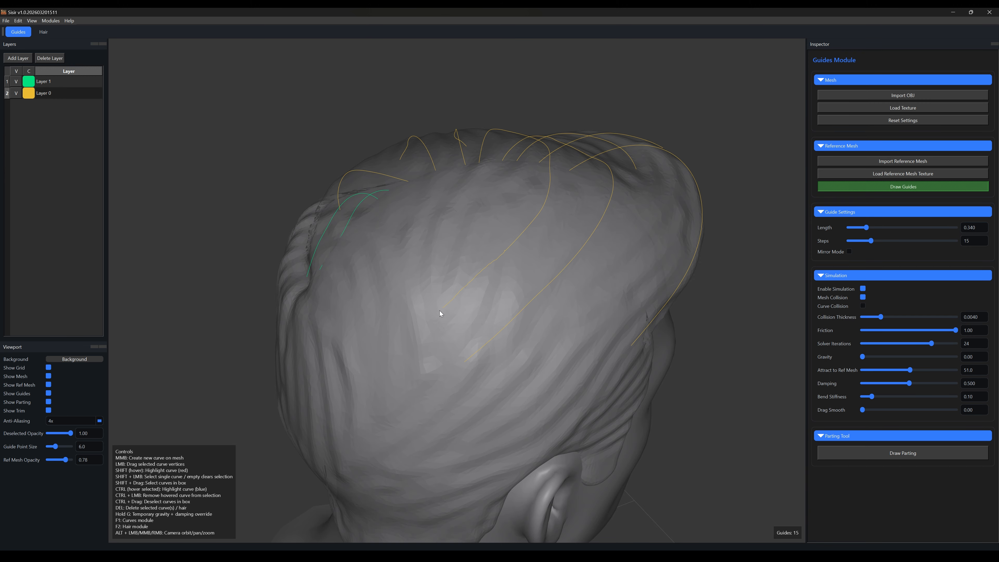
pyautogui.keyDown('alt'); pyautogui.moveTo(489, 256); pyautogui.dragTo(567, 182); pyautogui.keyUp('alt')
pyautogui.keyDown('alt'); pyautogui.moveTo(577, 271); pyautogui.dragTo(600, 341); pyautogui.keyUp('alt')
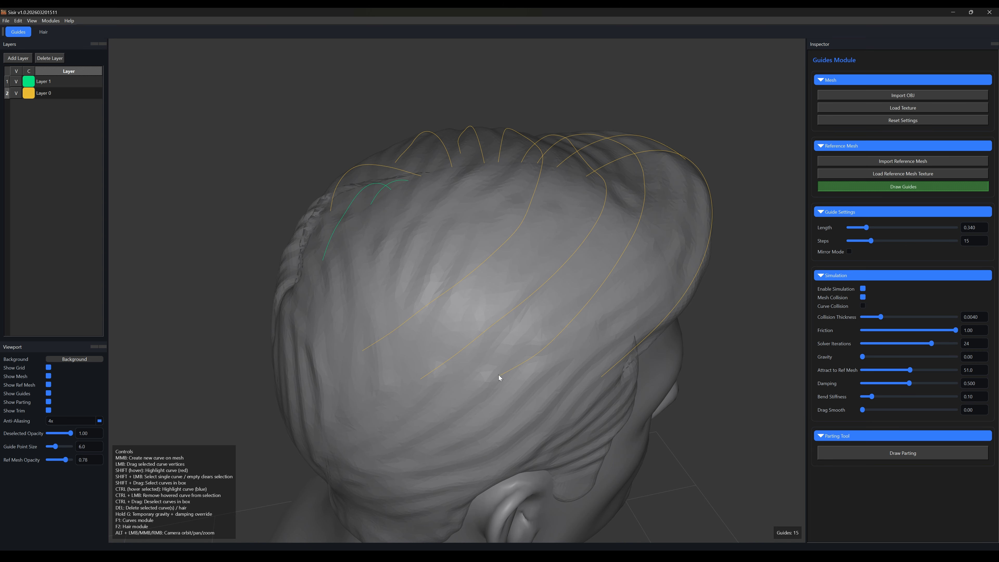
pyautogui.keyDown('alt'); pyautogui.moveTo(498, 377); pyautogui.dragTo(584, 328); pyautogui.keyUp('alt')
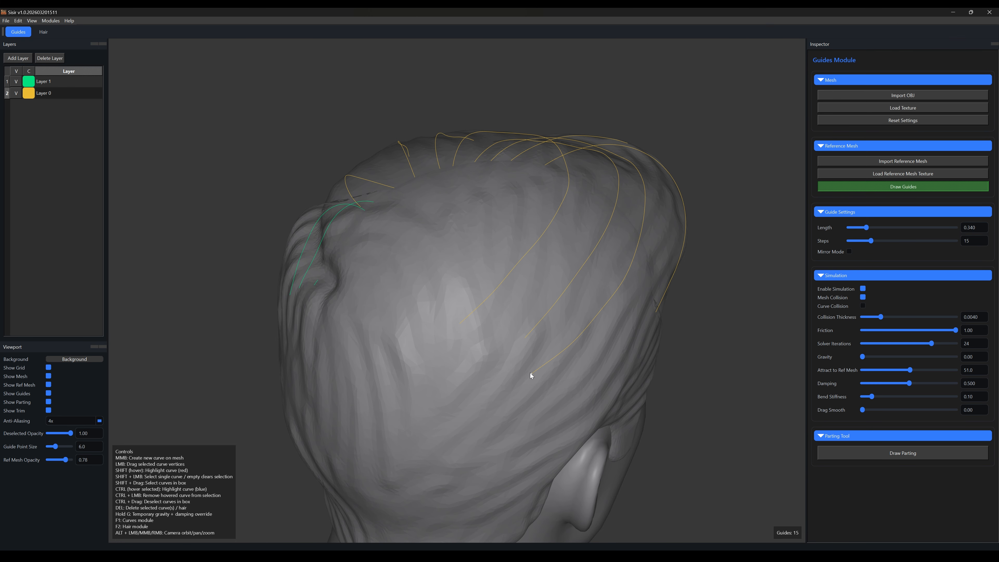
pyautogui.keyDown('alt'); pyautogui.moveTo(531, 376); pyautogui.dragTo(534, 348); pyautogui.keyUp('alt')
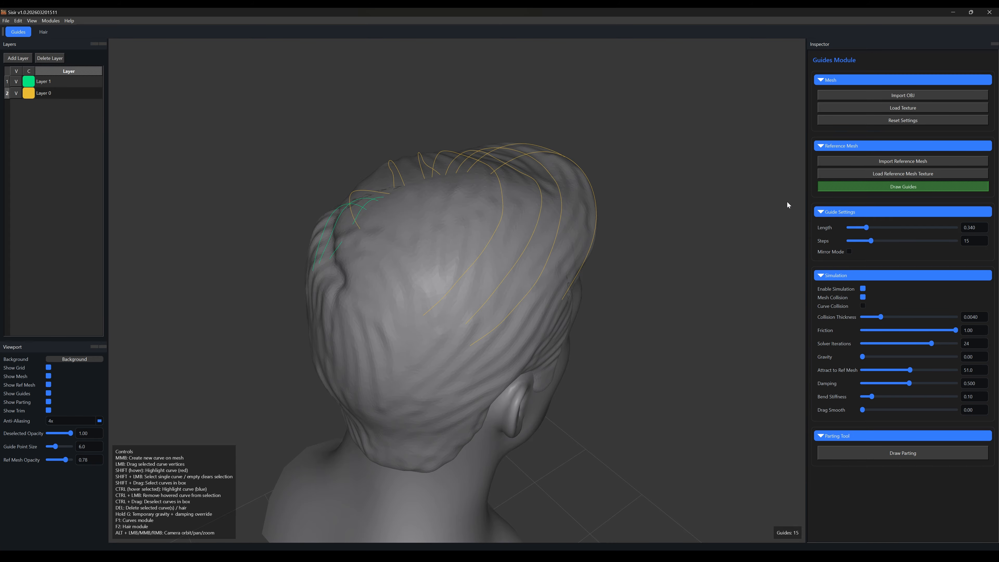
pyautogui.click(843, 187)
# Select the extended guide next to the frontmost one and set its steps to 23
pyautogui.keyDown('shift'); pyautogui.click(563, 219); pyautogui.keyUp('shift')
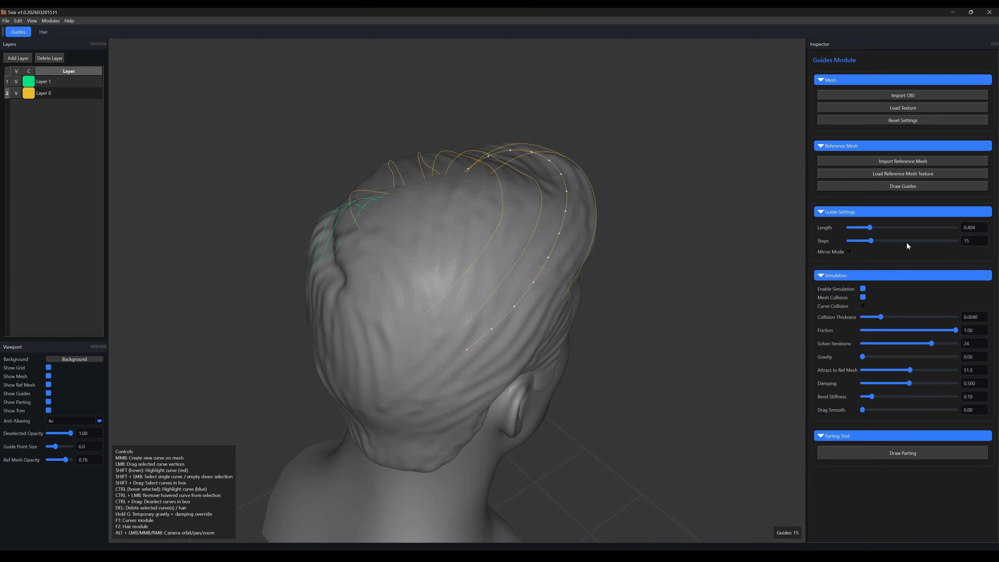
pyautogui.moveTo(871, 241); pyautogui.dragTo(885, 243)
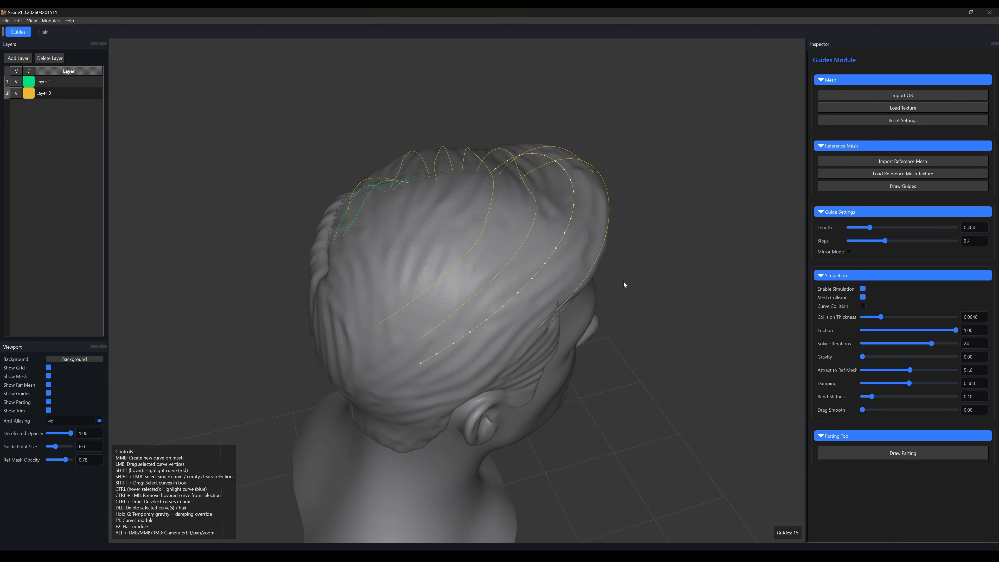
pyautogui.keyDown('alt'); pyautogui.moveTo(624, 282); pyautogui.dragTo(591, 310); pyautogui.keyUp('alt')
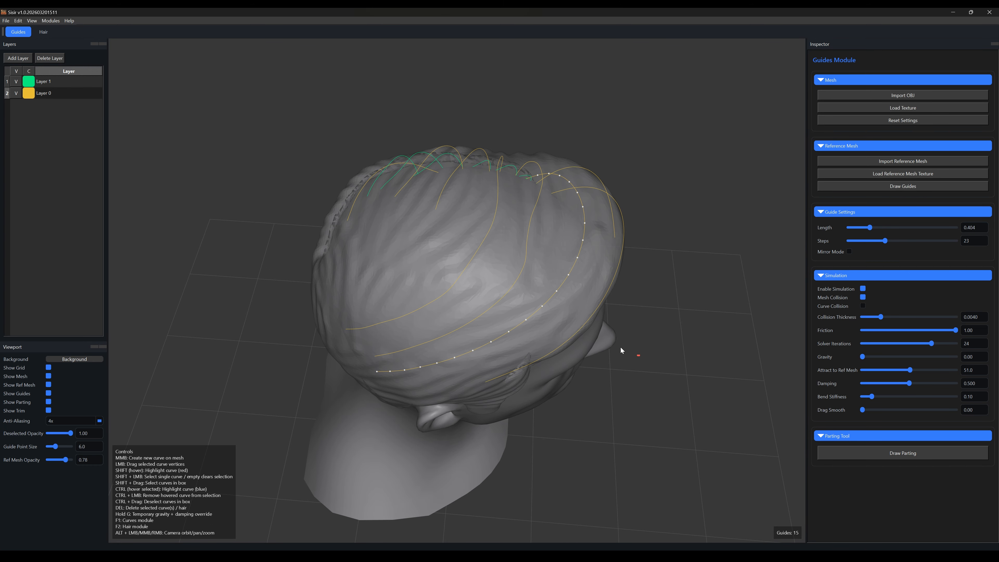
# Select all four long guides on the top hair, set their steps to 23, and check their curvature up close
pyautogui.keyDown('shift'); pyautogui.moveTo(621, 348); pyautogui.dragTo(425, 262); pyautogui.keyUp('shift')
pyautogui.moveTo(868, 243); pyautogui.dragTo(879, 243)
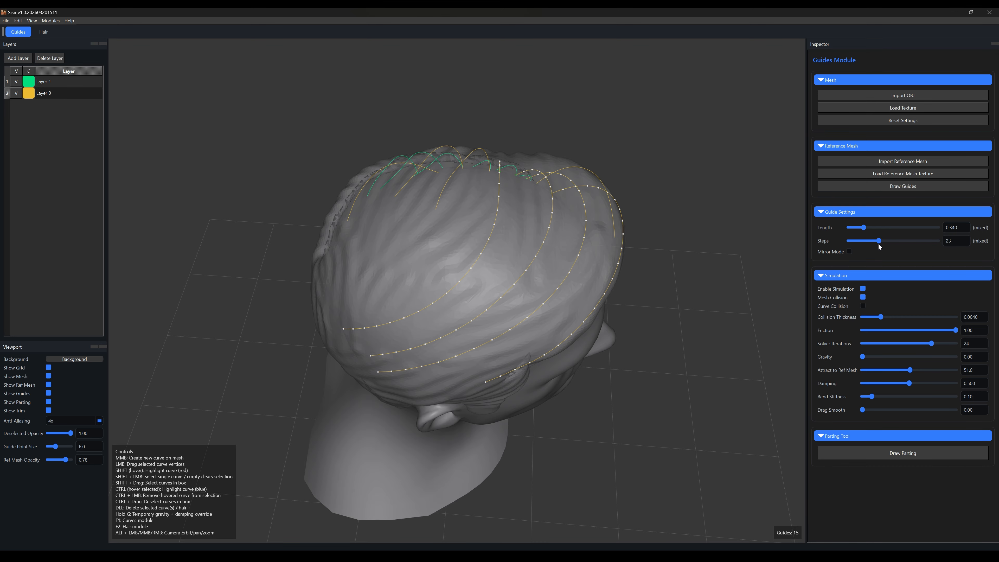
pyautogui.keyDown('alt'); pyautogui.moveTo(704, 296); pyautogui.dragTo(685, 238); pyautogui.keyUp('alt')
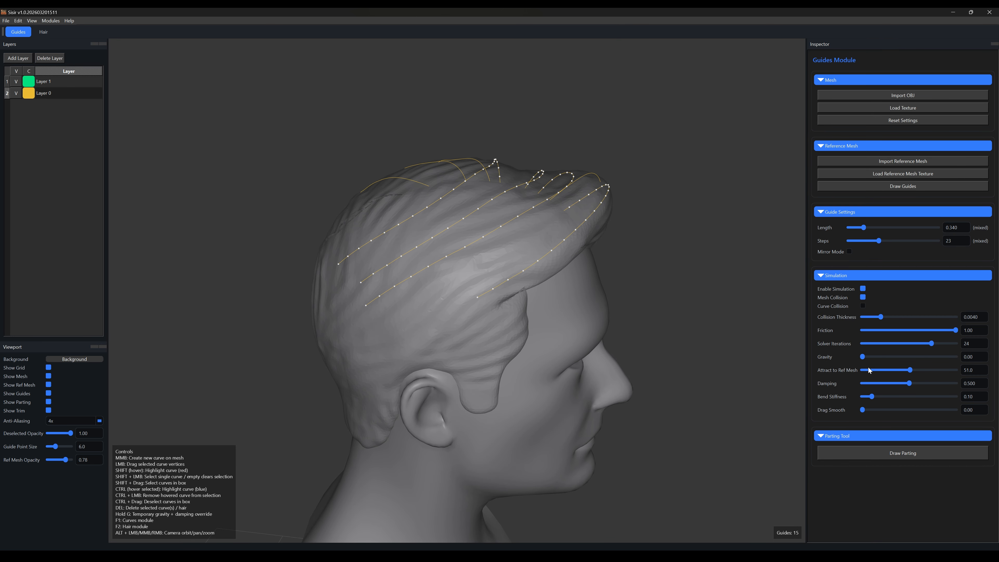
pyautogui.keyDown('alt'); pyautogui.moveTo(683, 261); pyautogui.dragTo(593, 167); pyautogui.keyUp('alt')
pyautogui.keyDown('alt'); pyautogui.moveTo(593, 168); pyautogui.dragTo(603, 278, button='right'); pyautogui.keyUp('alt')
pyautogui.keyDown('alt'); pyautogui.moveTo(603, 278); pyautogui.dragTo(625, 271); pyautogui.keyUp('alt')
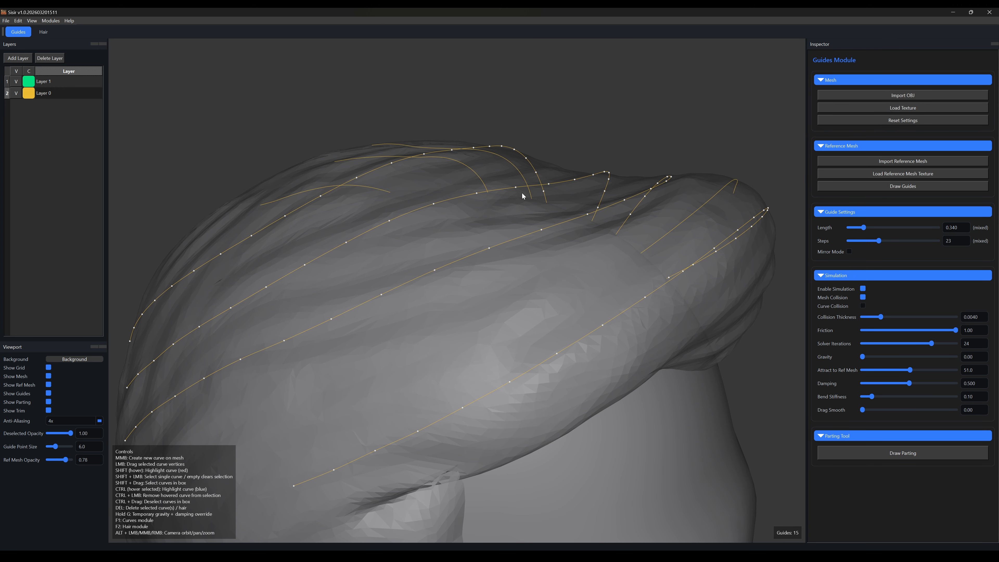
pyautogui.keyDown('alt'); pyautogui.moveTo(628, 276); pyautogui.dragTo(590, 270, button='right'); pyautogui.keyUp('alt')
pyautogui.moveTo(590, 270)
pyautogui.keyDown('alt'); pyautogui.mouseDown()
pyautogui.moveTo(375, 267)
pyautogui.moveTo(453, 287)
pyautogui.moveTo(587, 270)
pyautogui.mouseUp(); pyautogui.keyUp('alt')
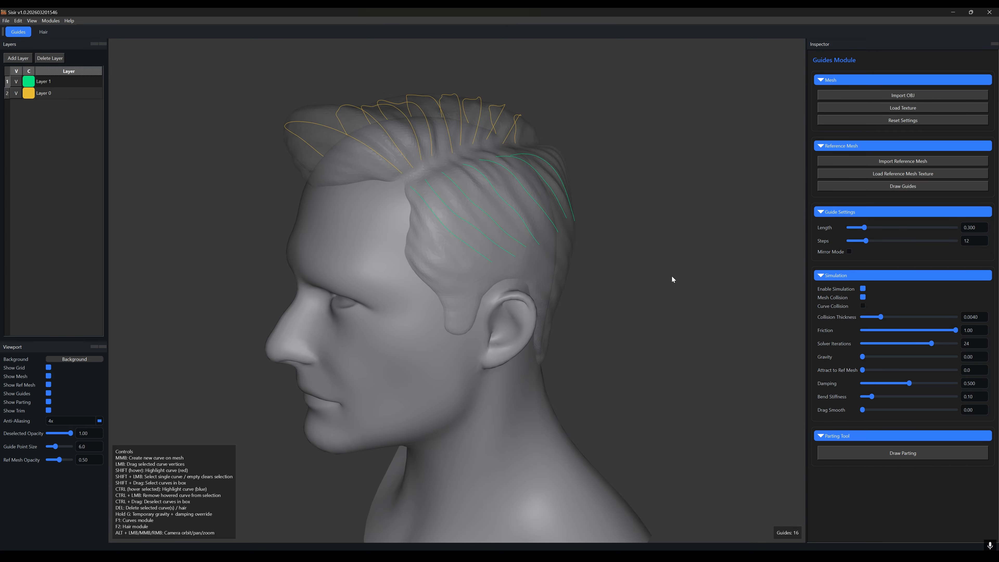
# Switch to the Hair module and load hair_mask_2.jpg from the Sample folder as the distribution mask
pyautogui.press('F2')
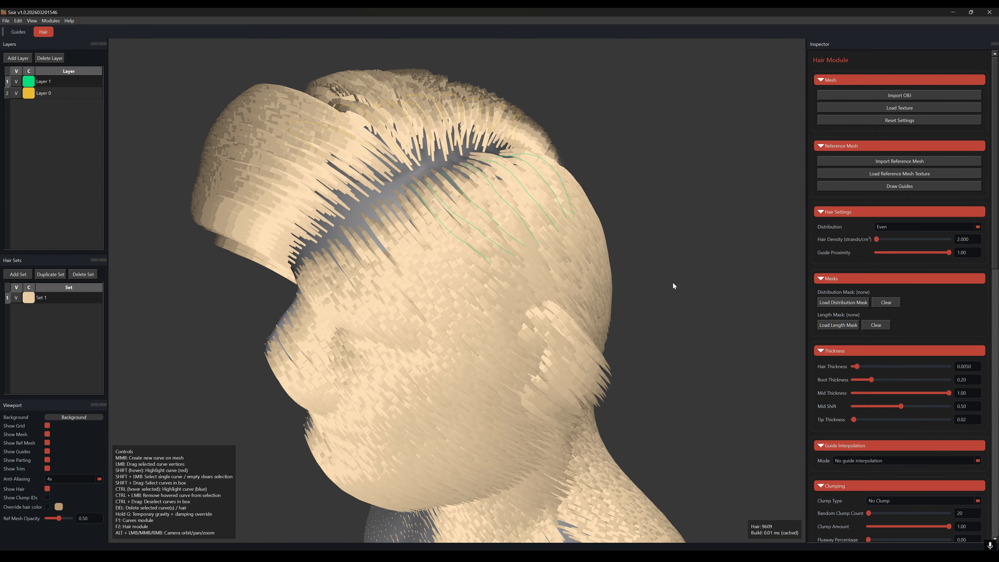
pyautogui.click(844, 303)
pyautogui.click(258, 246)
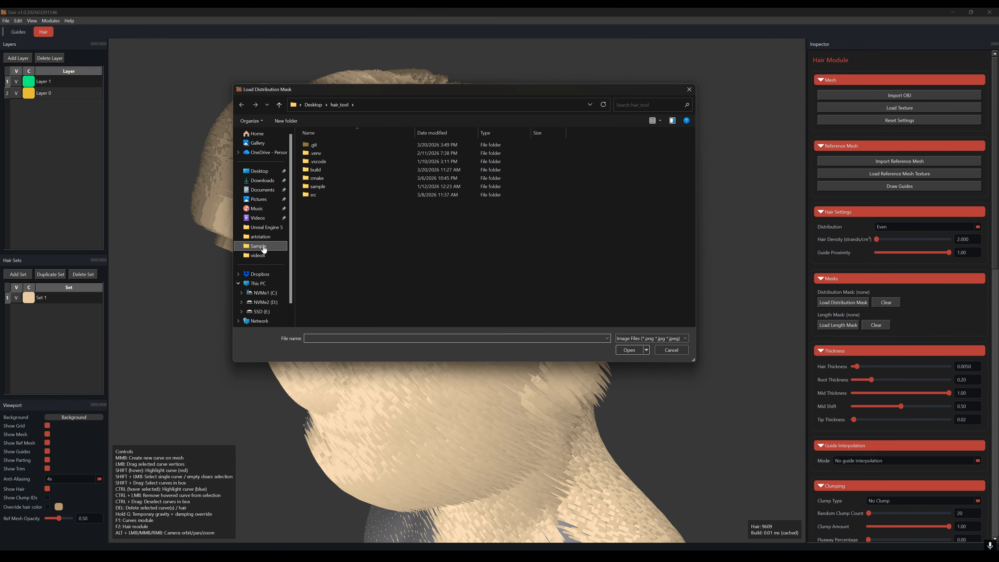
pyautogui.click(661, 157)
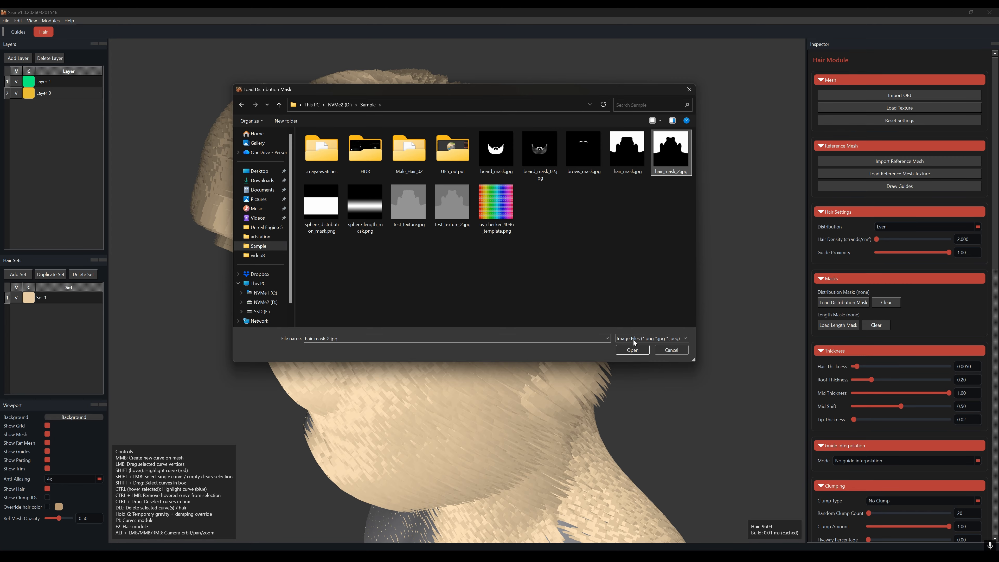
pyautogui.click(630, 350)
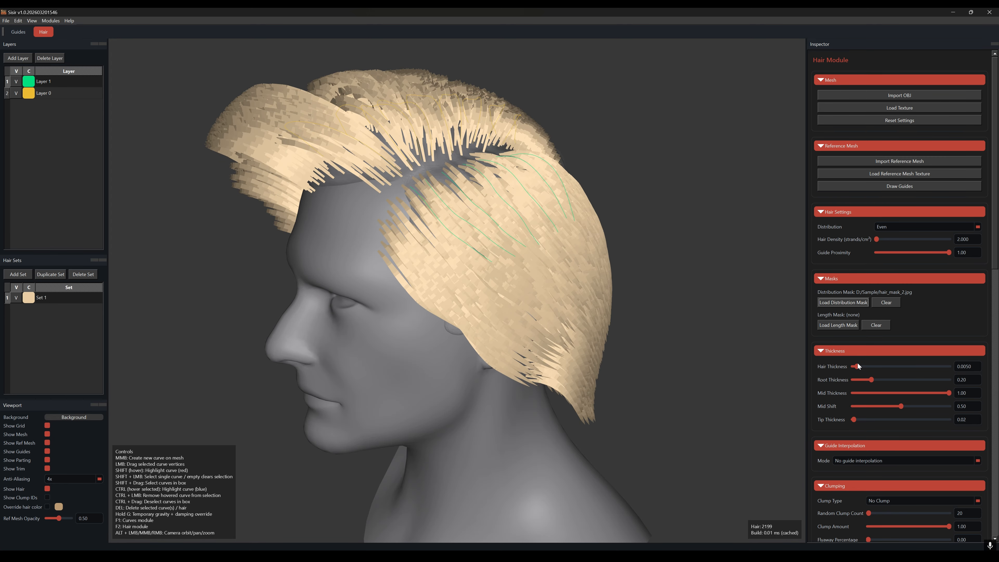
# Set the hair thickness to 0.0010 and the guide proximity to 0.04
pyautogui.moveTo(857, 364); pyautogui.dragTo(851, 367)
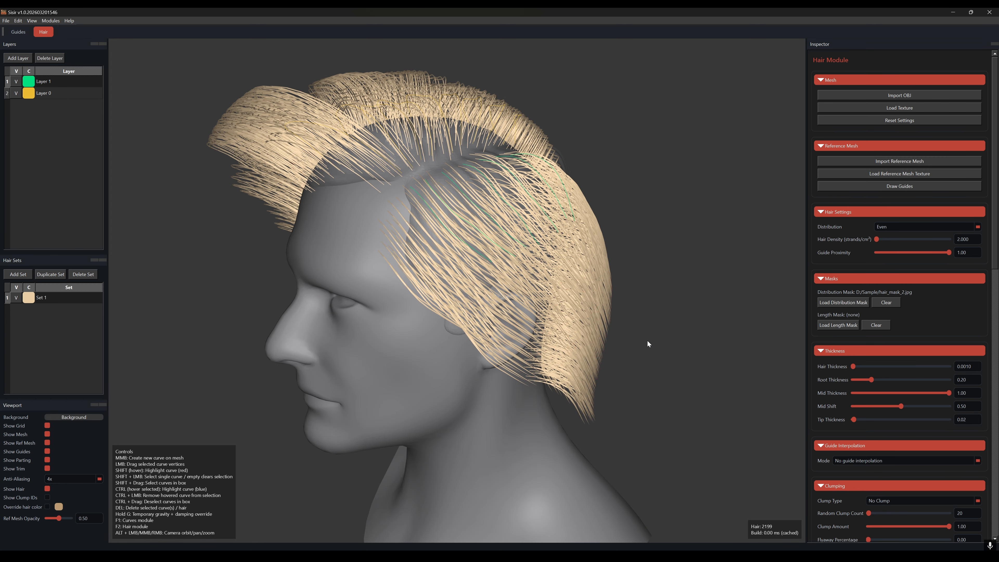
pyautogui.keyDown('alt'); pyautogui.moveTo(647, 341); pyautogui.dragTo(675, 282); pyautogui.keyUp('alt')
pyautogui.moveTo(945, 253); pyautogui.dragTo(878, 254)
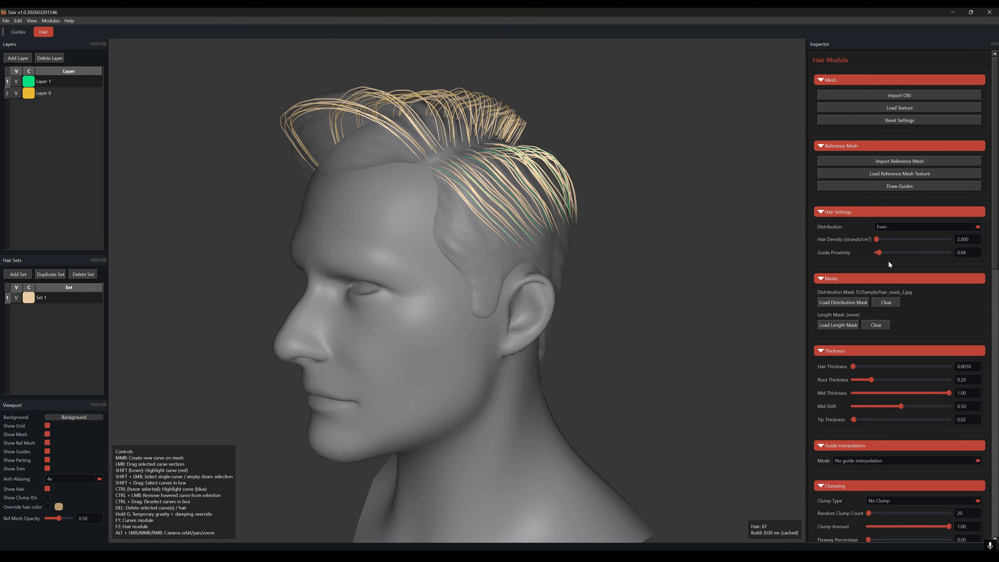
# Set the hair density to 4 strands/cm²
pyautogui.moveTo(972, 239); pyautogui.dragTo(955, 239)
pyautogui.write('4')
pyautogui.press('Return')
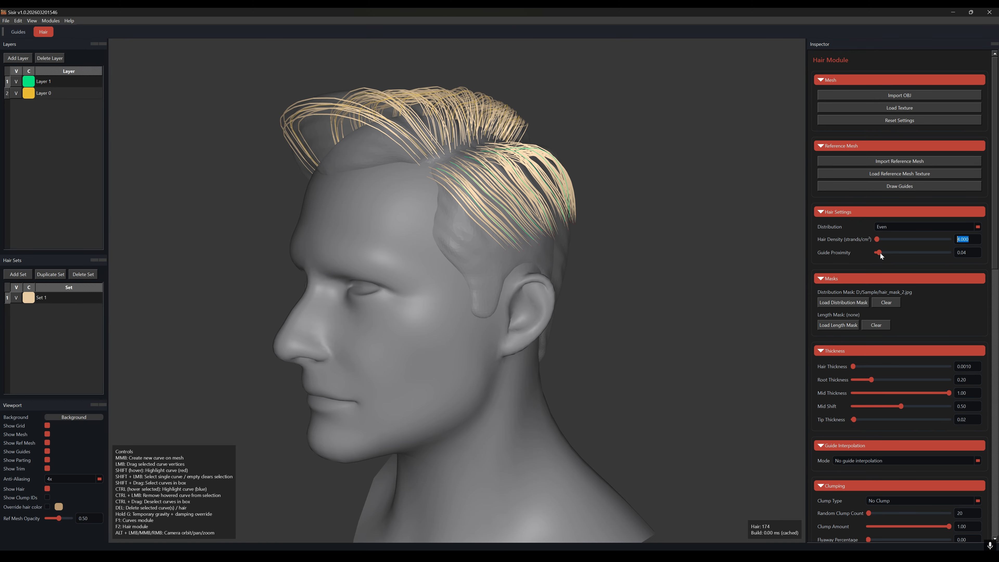
# Return to the Guides module and draw six more Layer 1 guides below the parting across the back of the head
pyautogui.press('F1')
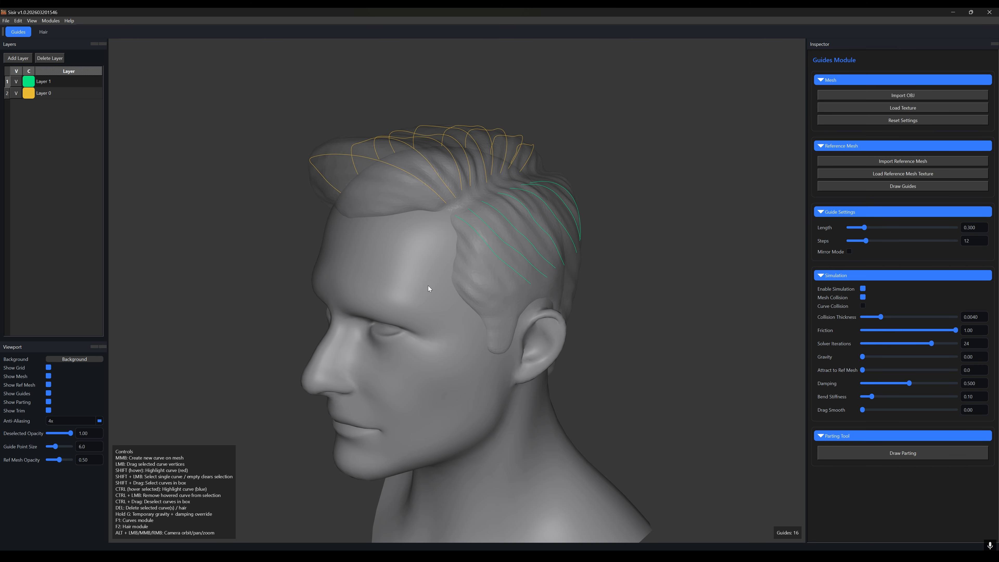
pyautogui.keyDown('alt'); pyautogui.moveTo(429, 288); pyautogui.dragTo(480, 311); pyautogui.keyUp('alt')
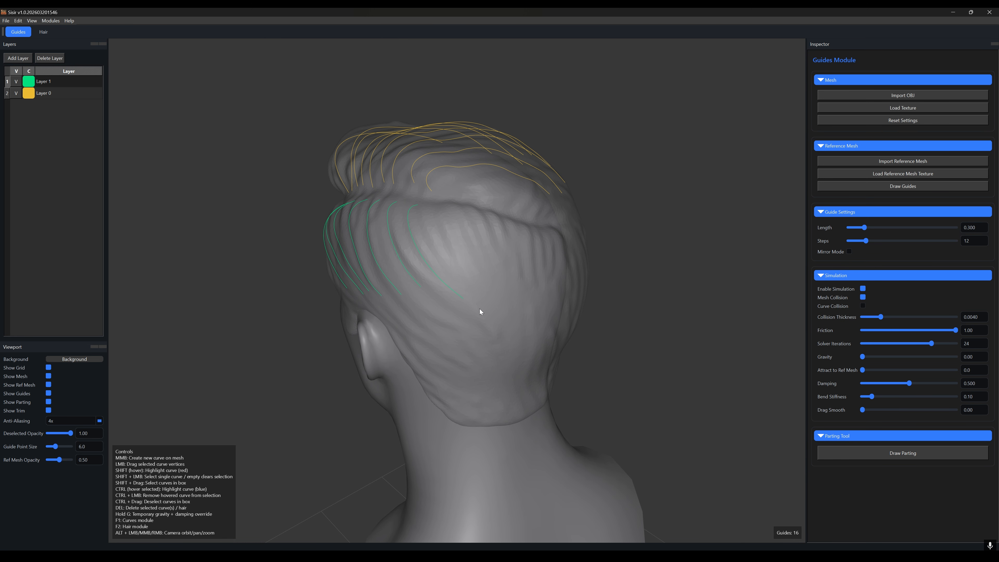
pyautogui.click(866, 187)
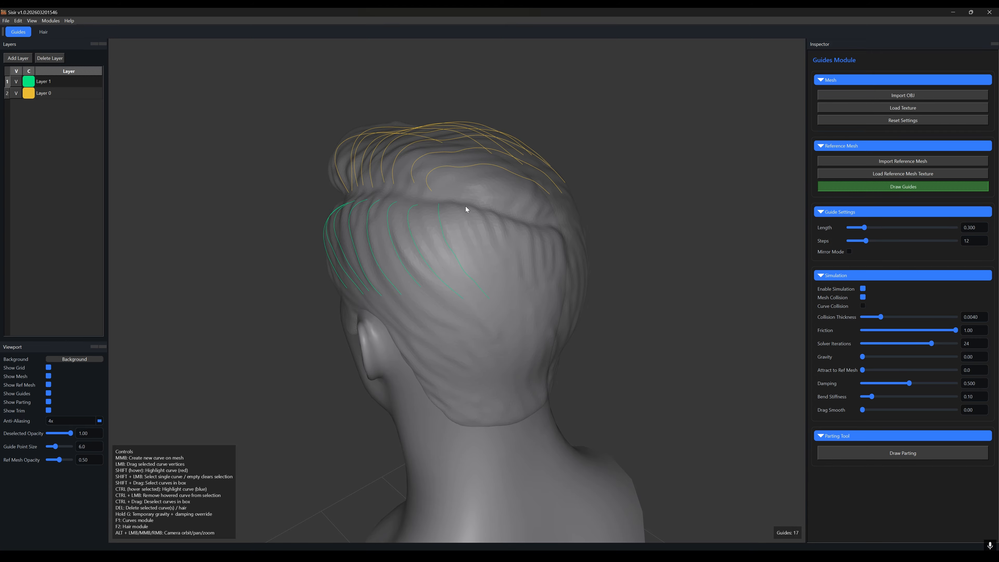
pyautogui.keyDown('alt'); pyautogui.moveTo(510, 303); pyautogui.dragTo(490, 330); pyautogui.keyUp('alt')
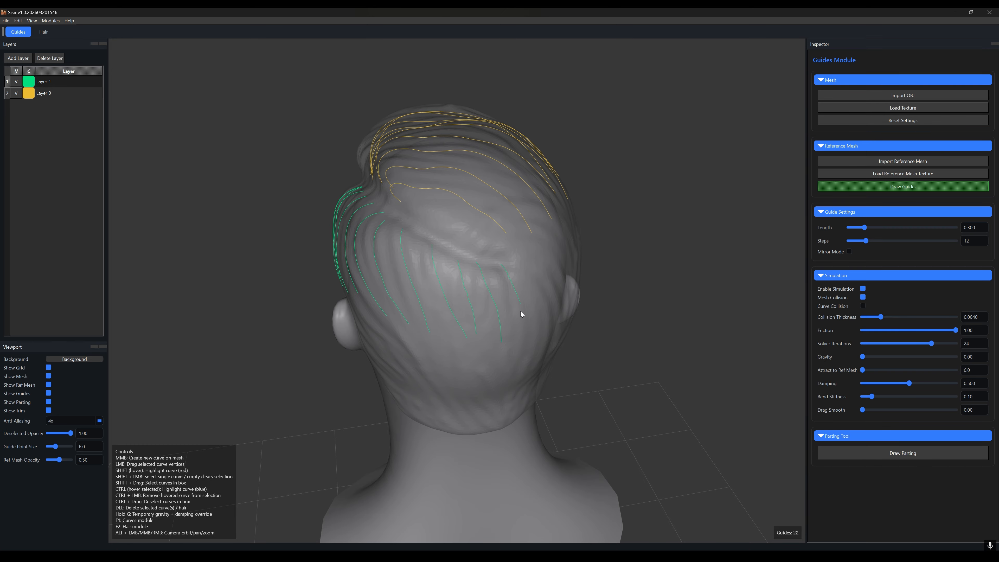
# Stop drawing guides, select the six new Layer 1 guides at the back of the head, and set their steps to 11
pyautogui.click(849, 186)
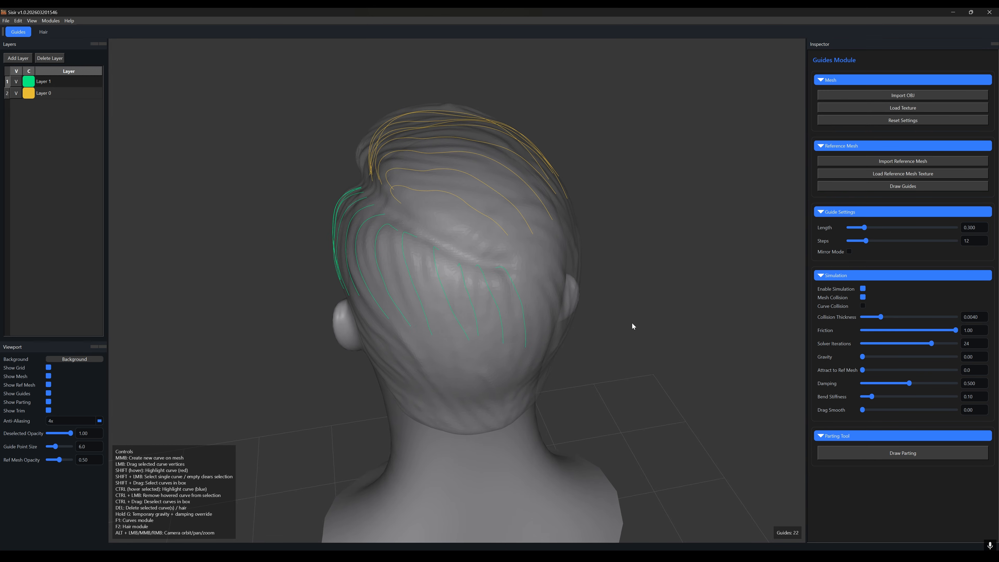
pyautogui.moveTo(632, 323)
pyautogui.keyDown('alt'); pyautogui.mouseDown()
pyautogui.moveTo(596, 337)
pyautogui.moveTo(437, 343)
pyautogui.mouseUp(); pyautogui.keyUp('alt')
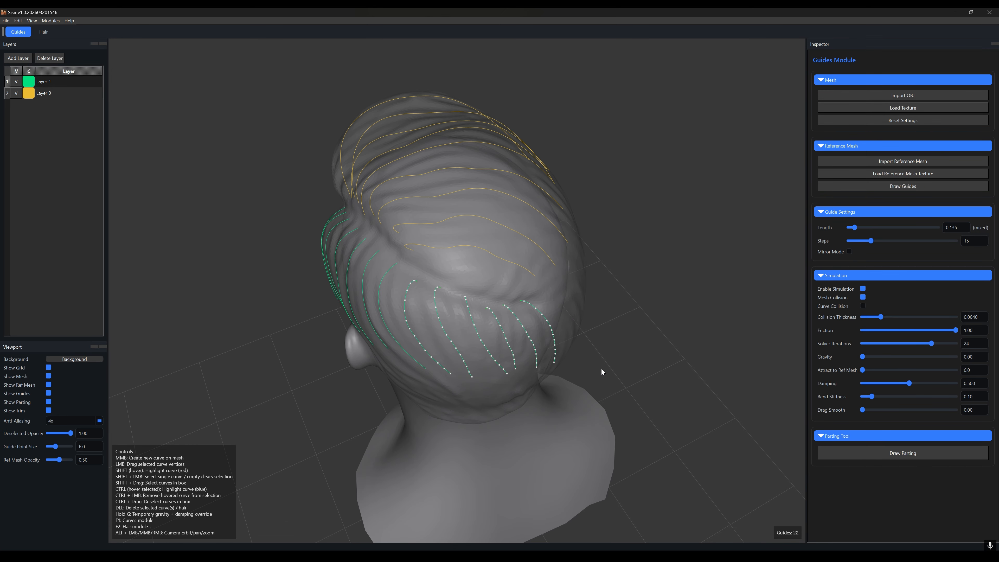
pyautogui.keyDown('alt'); pyautogui.moveTo(601, 369); pyautogui.dragTo(551, 335); pyautogui.keyUp('alt')
pyautogui.moveTo(871, 241); pyautogui.dragTo(864, 242)
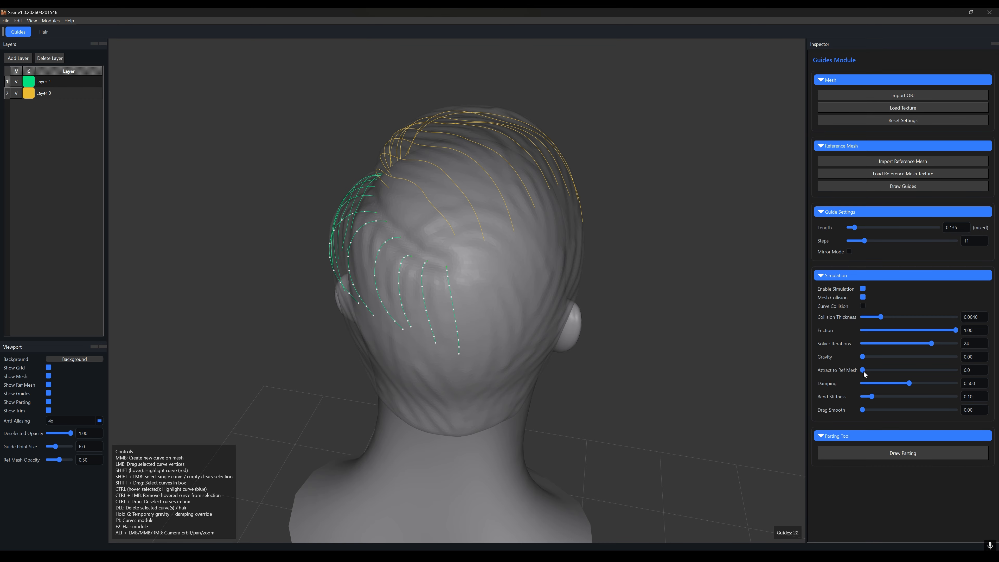
# Set the simulation's attraction to the reference mesh to 100.0, damping to 1.000 and bend stiffness to 0.01
pyautogui.moveTo(863, 370); pyautogui.dragTo(991, 379)
pyautogui.moveTo(909, 384); pyautogui.dragTo(953, 386)
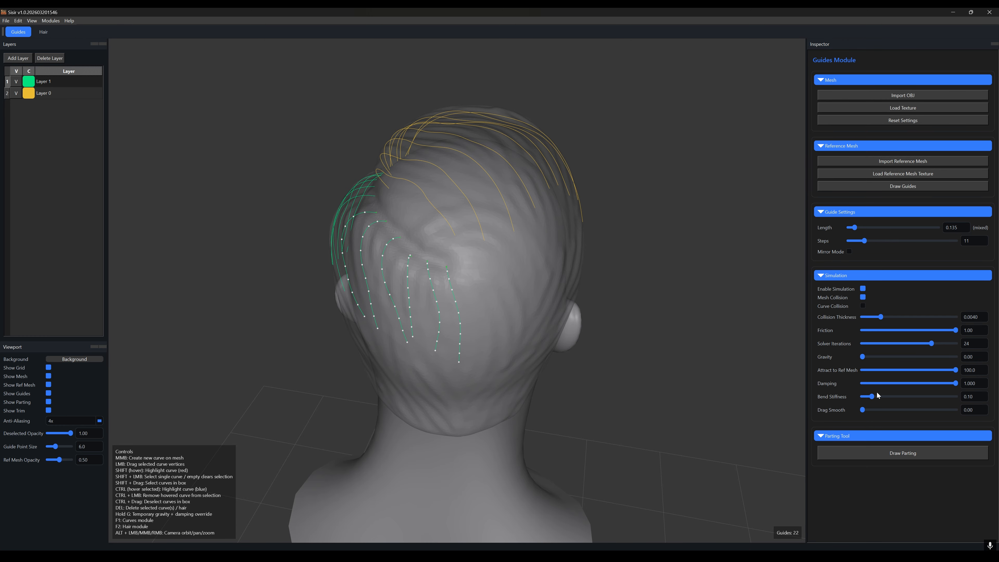
pyautogui.moveTo(871, 396); pyautogui.dragTo(864, 400)
# Select only the Layer 1 guide nearest the right ear and bend its middle outward toward that ear
pyautogui.keyDown('alt'); pyautogui.moveTo(747, 374); pyautogui.dragTo(655, 354); pyautogui.keyUp('alt')
pyautogui.keyDown('shift'); pyautogui.click(641, 324); pyautogui.keyUp('shift')
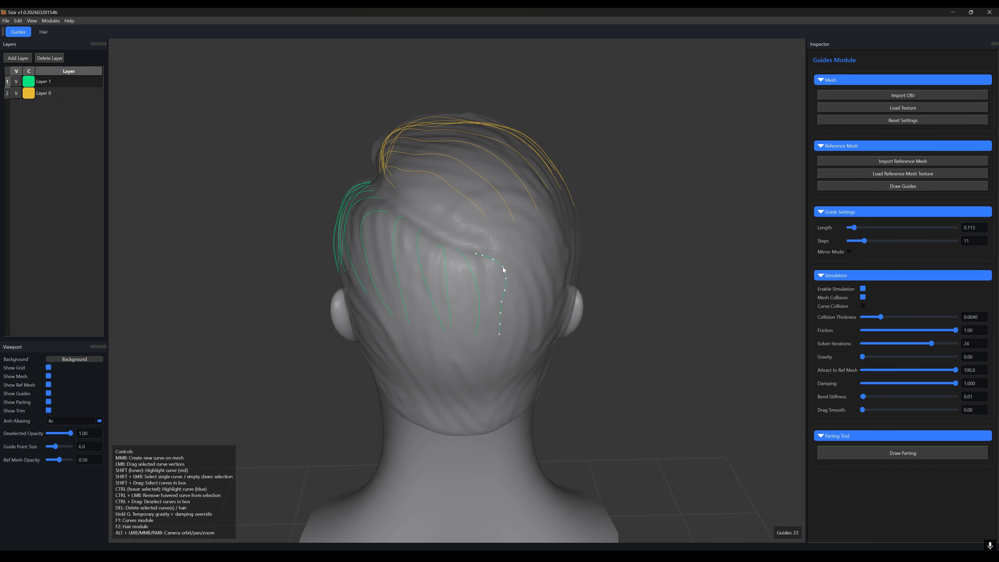
pyautogui.moveTo(505, 268); pyautogui.dragTo(533, 311)
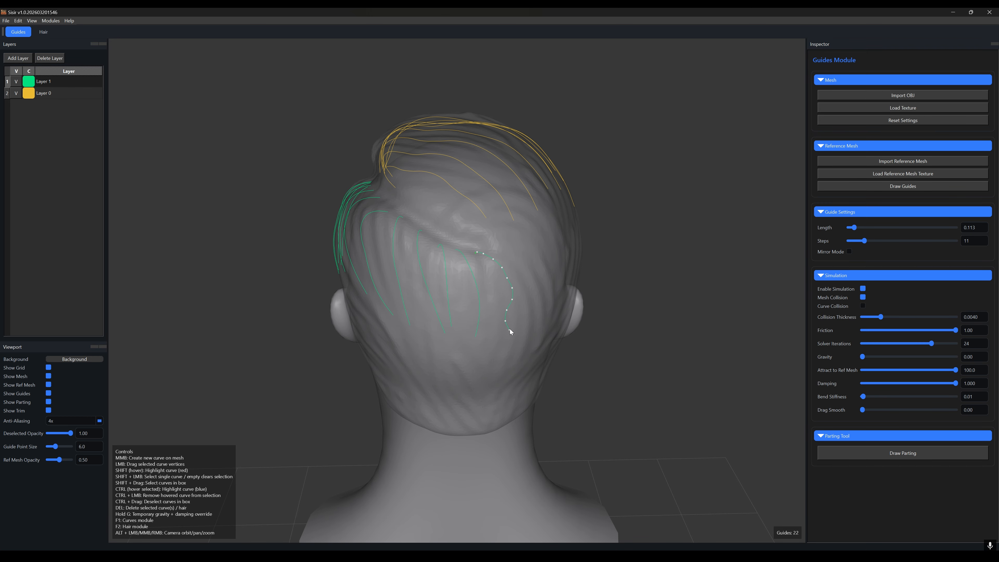